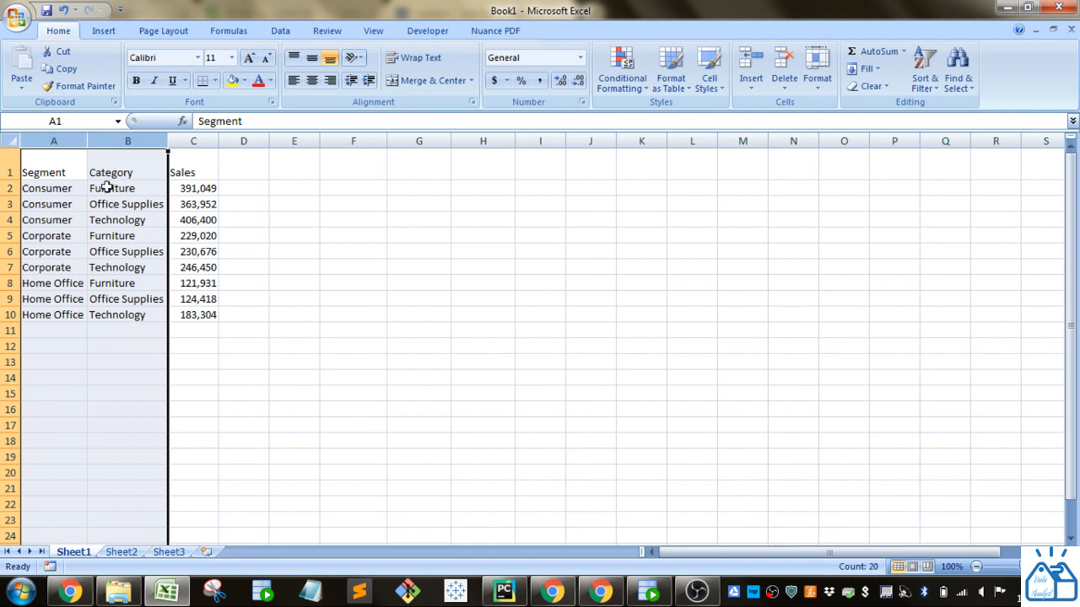
click(194, 138)
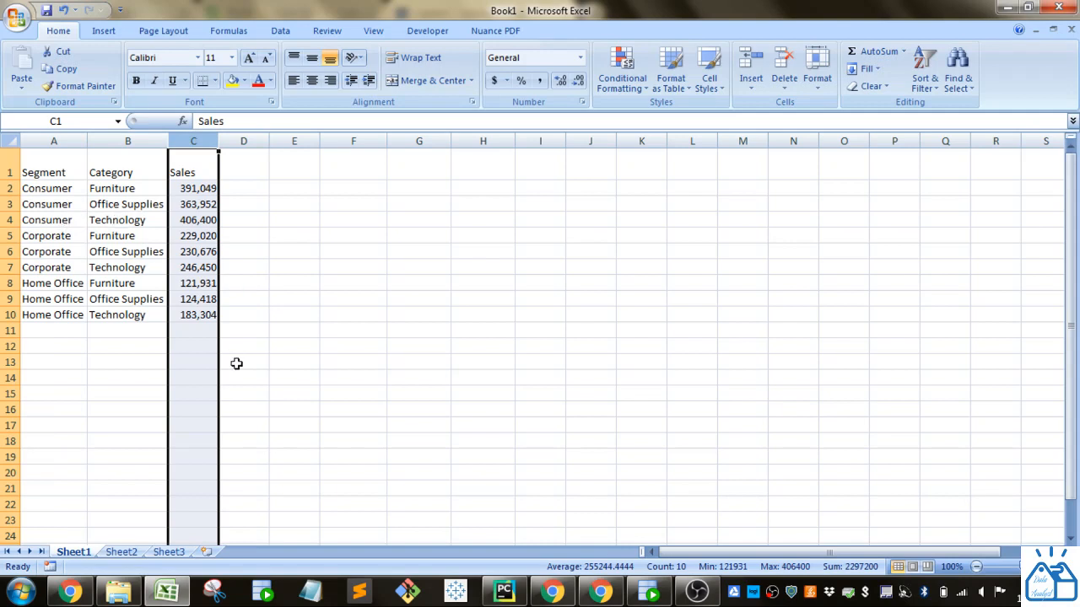
click(293, 247)
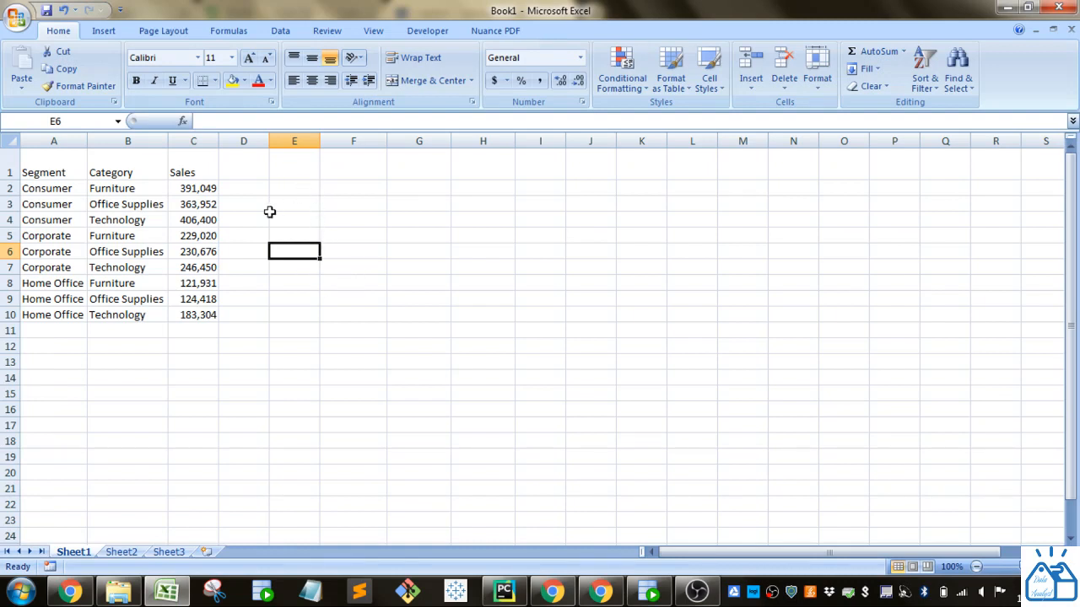
drag(50, 159, 200, 315)
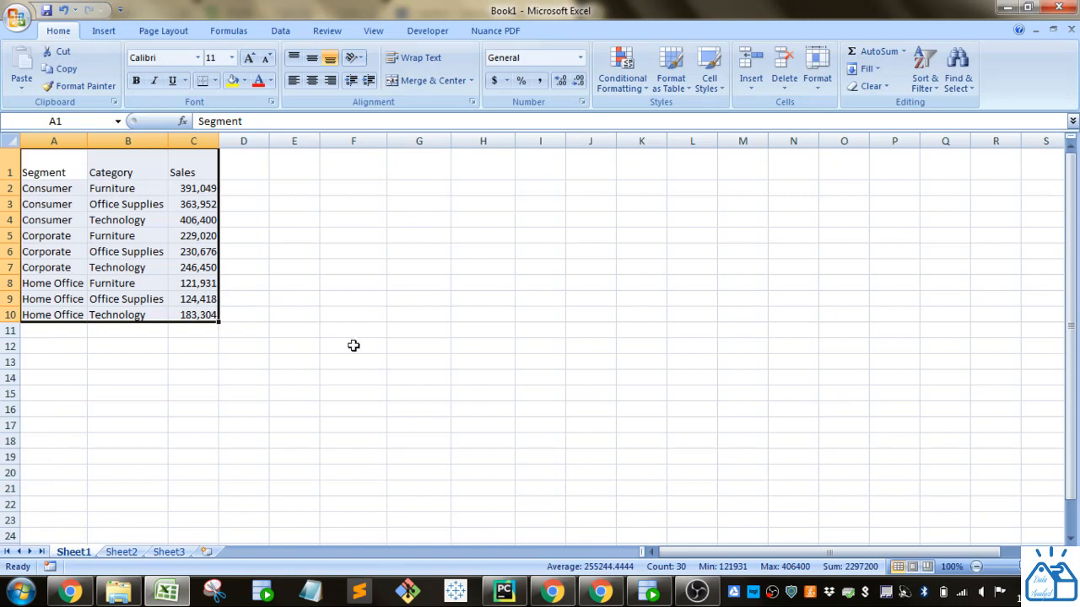
click(119, 365)
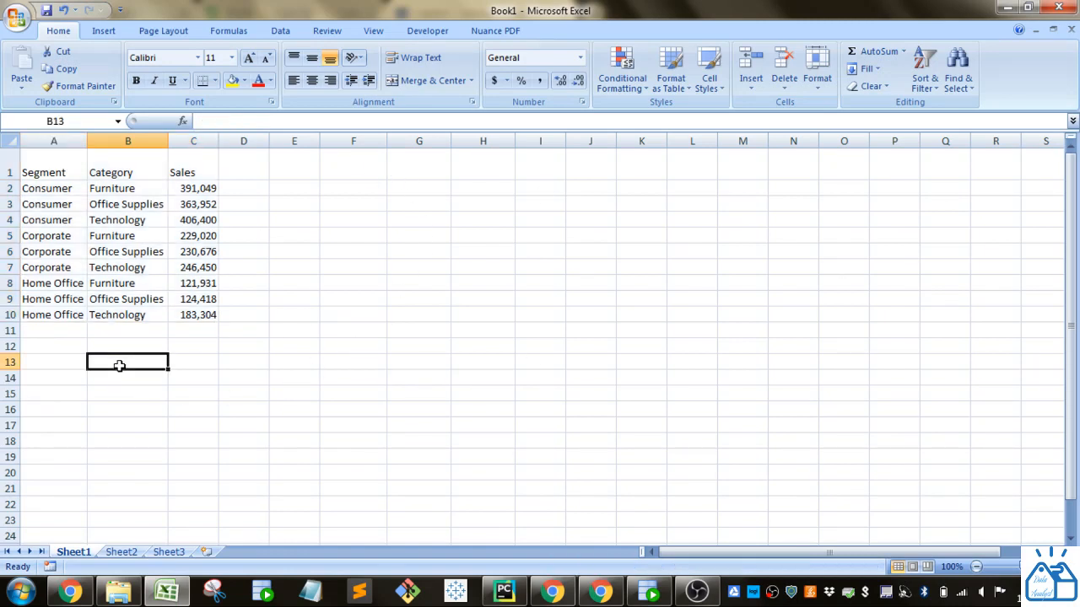
Copy the whole Segment column A and paste it into column F.
click(63, 142)
key(ctrl+c)
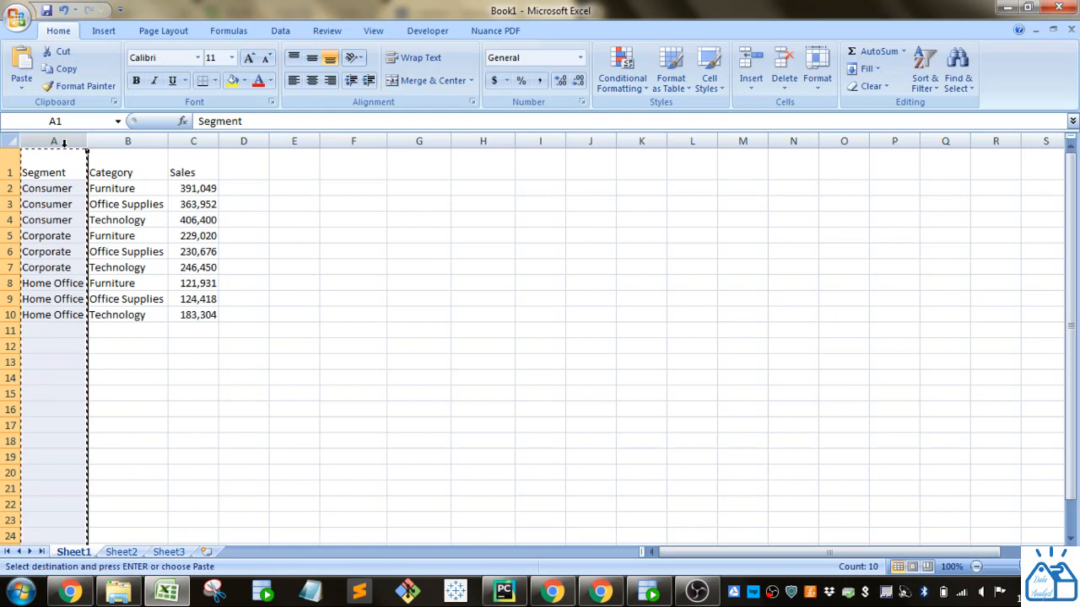
click(346, 143)
key(ctrl+v)
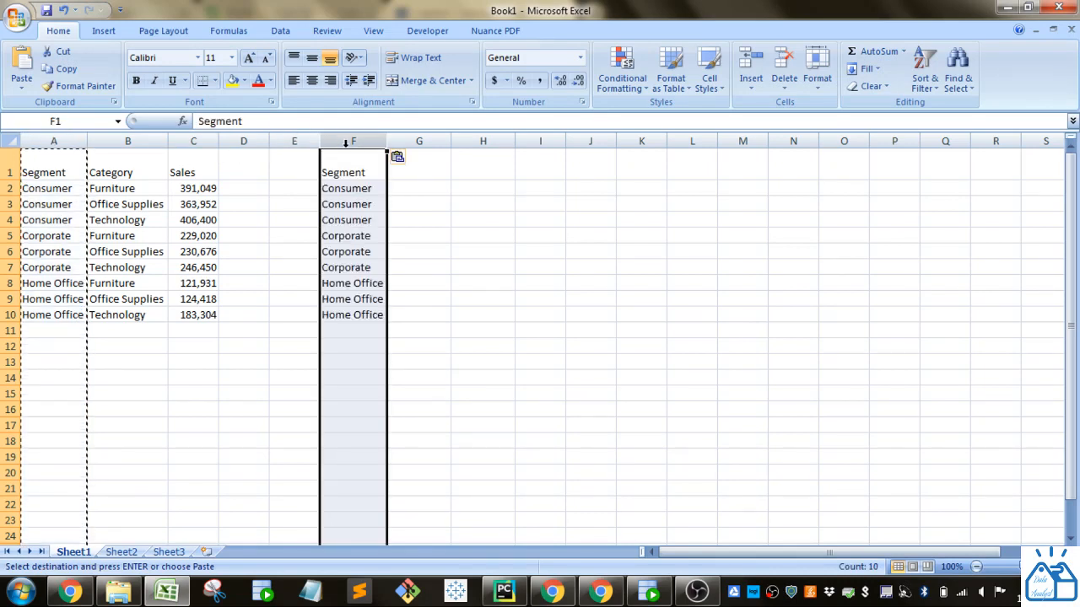
Remove the duplicate values from the Segment list in column F and select the unique segments in F2:F4.
click(280, 32)
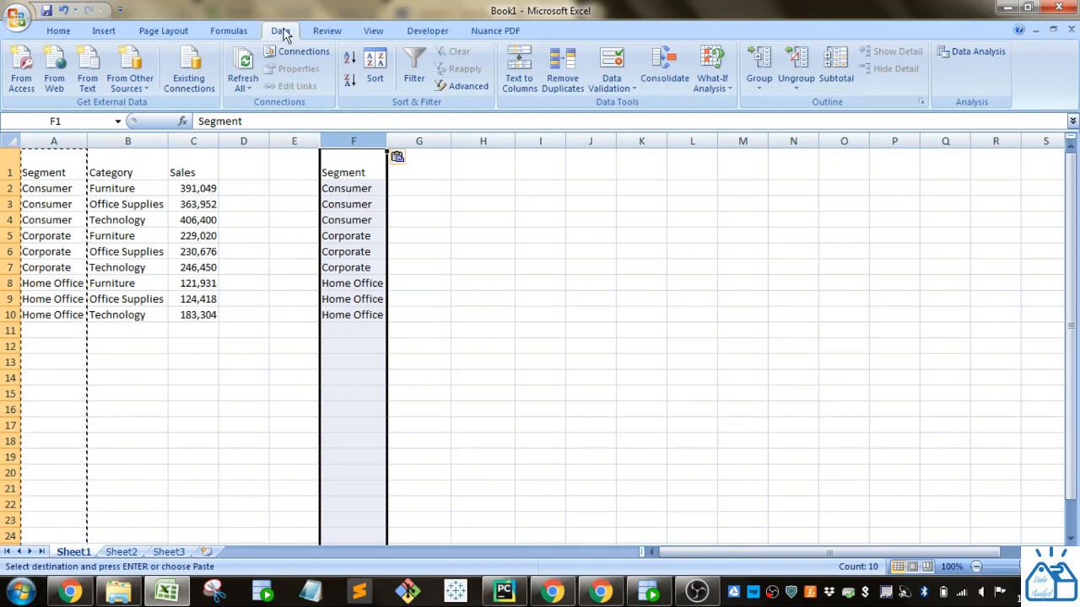
click(550, 84)
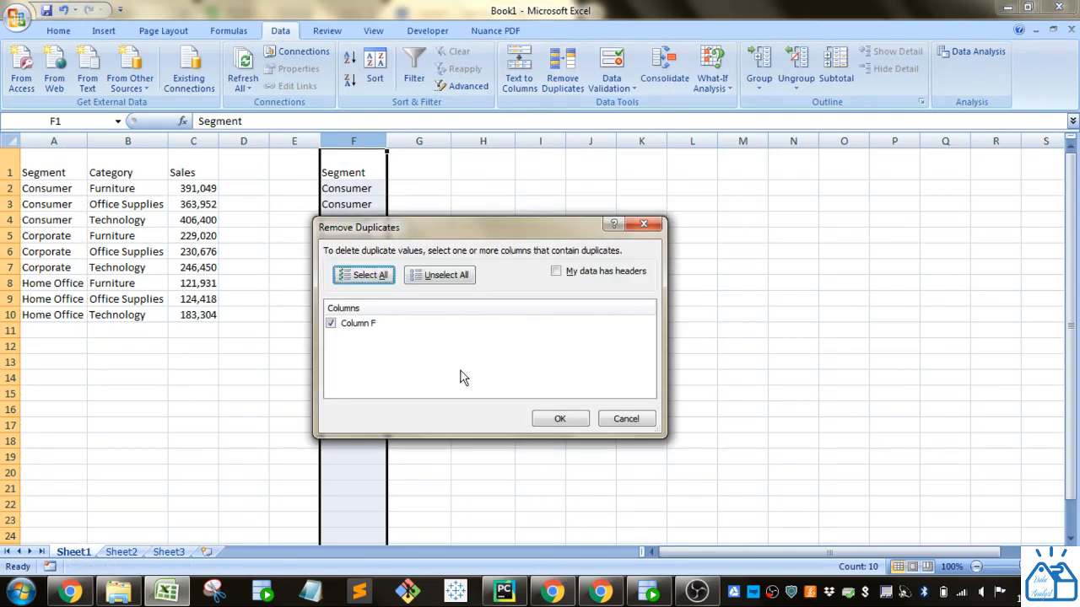
click(560, 420)
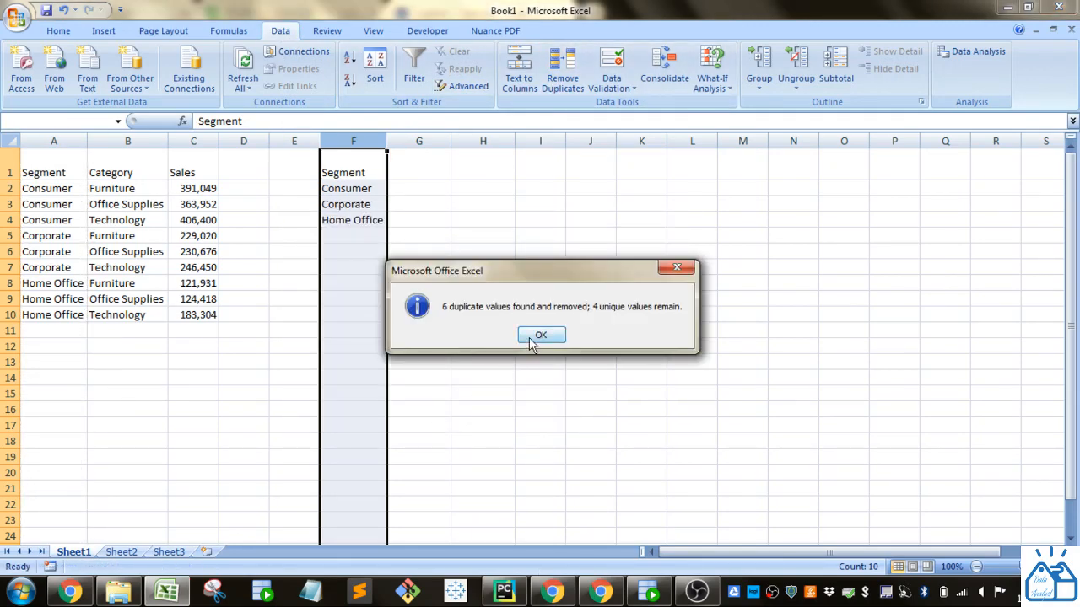
click(529, 337)
click(357, 205)
click(353, 190)
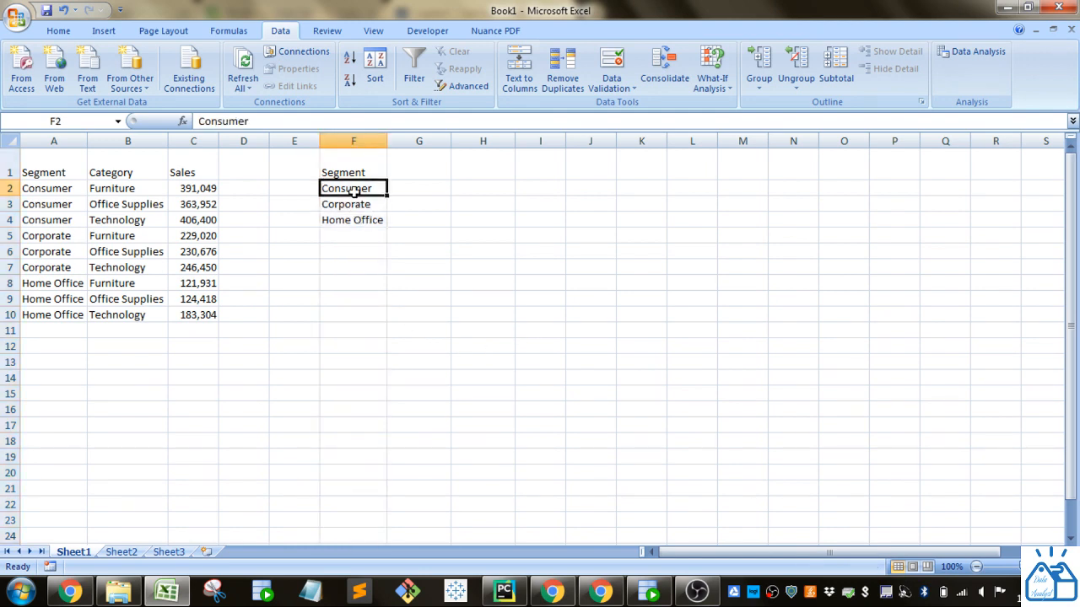
drag(353, 191, 355, 217)
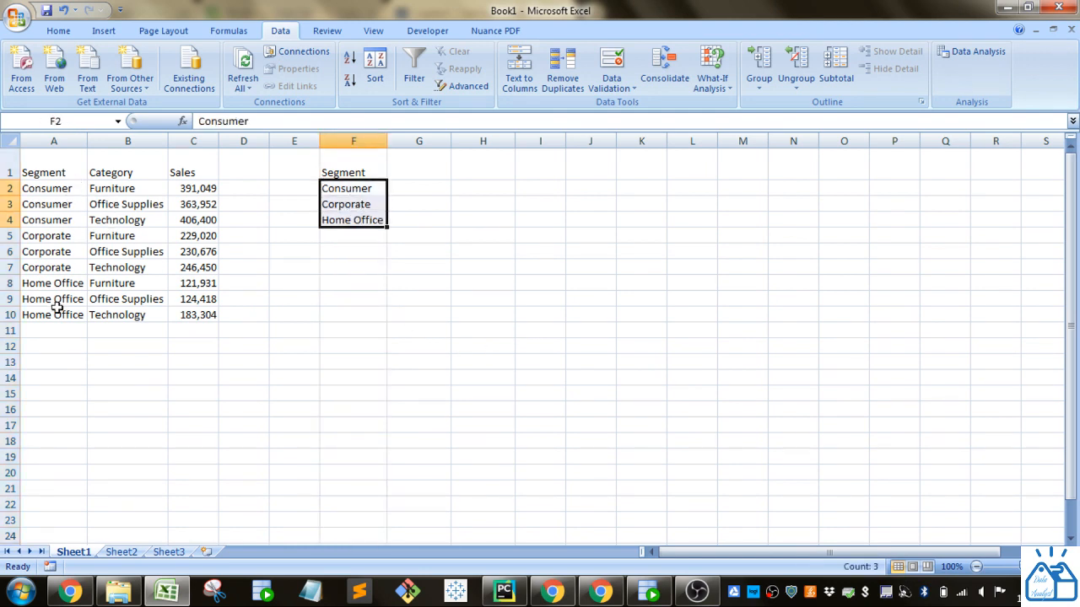
Copy the category values in B2:B10 and paste them starting at G2.
drag(128, 194, 120, 320)
key(ctrl+c)
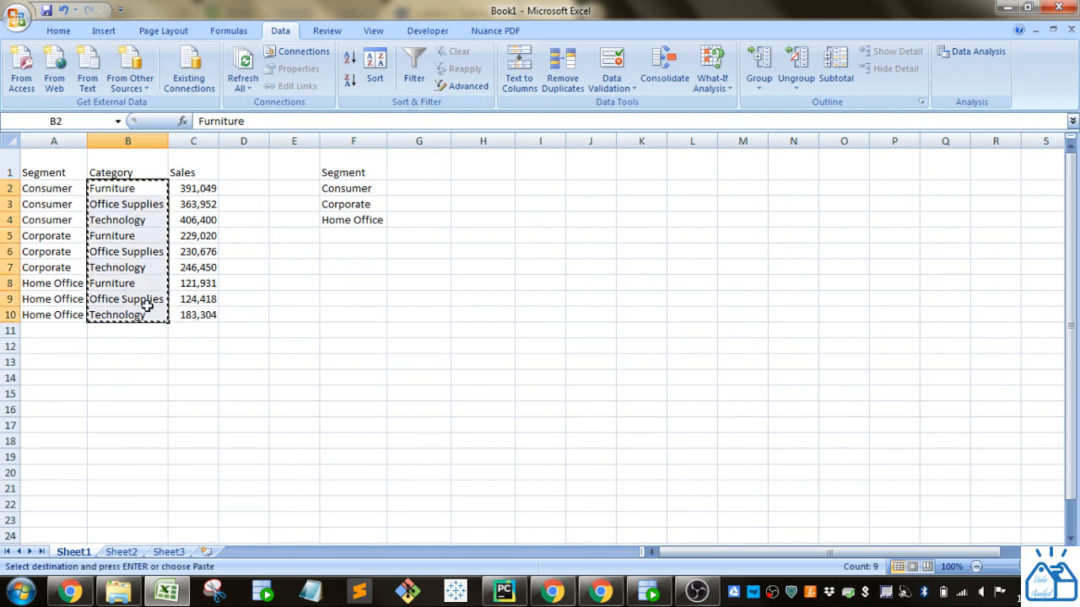
click(414, 188)
key(ctrl+v)
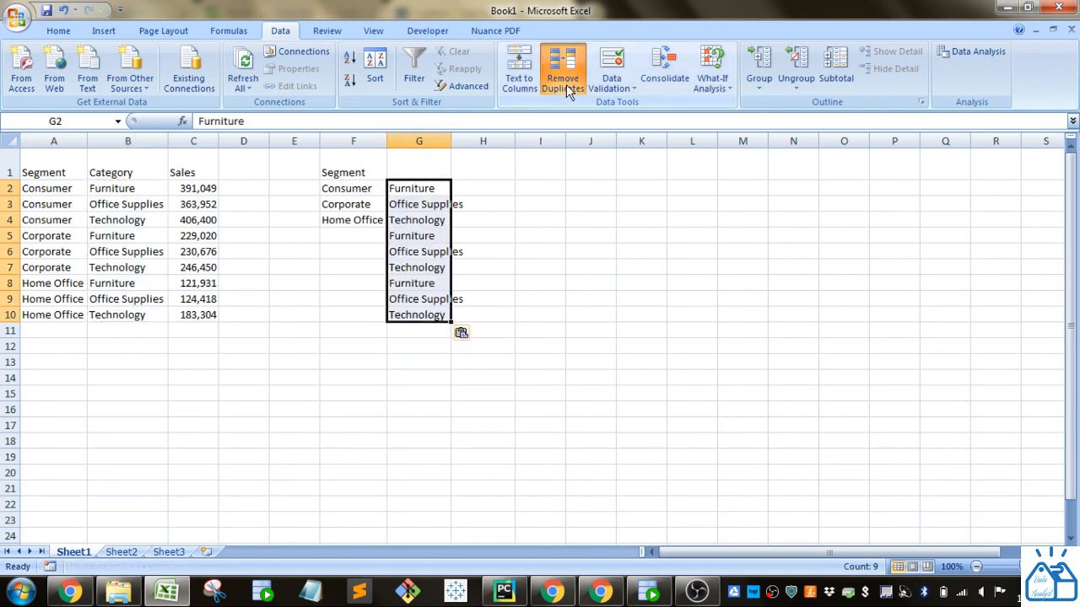
Remove the duplicates from the category list in column G, continuing with the current selection only.
click(562, 77)
click(418, 343)
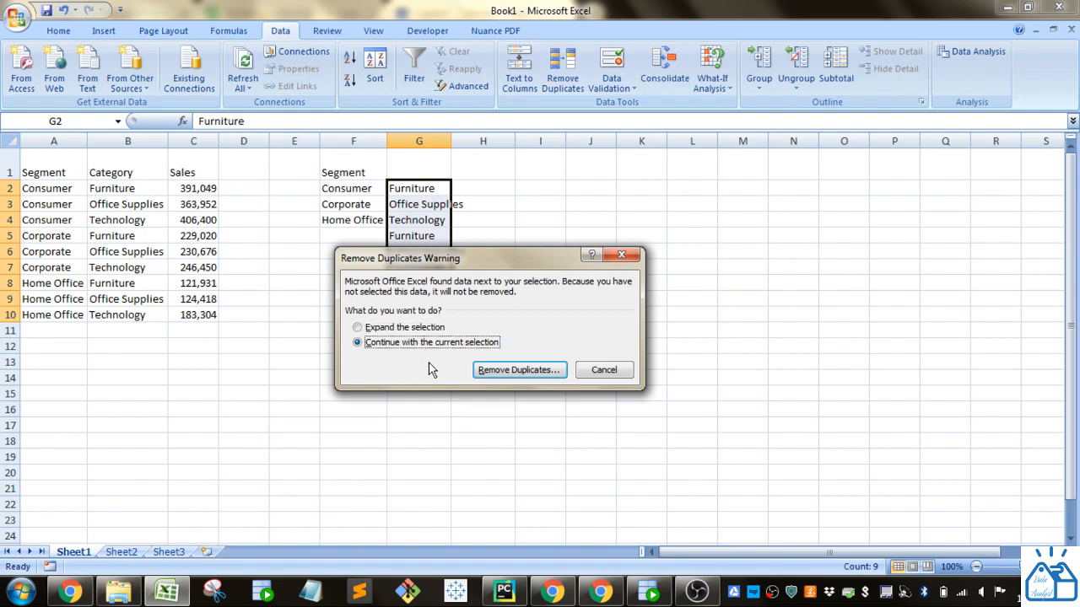
drag(430, 258, 566, 234)
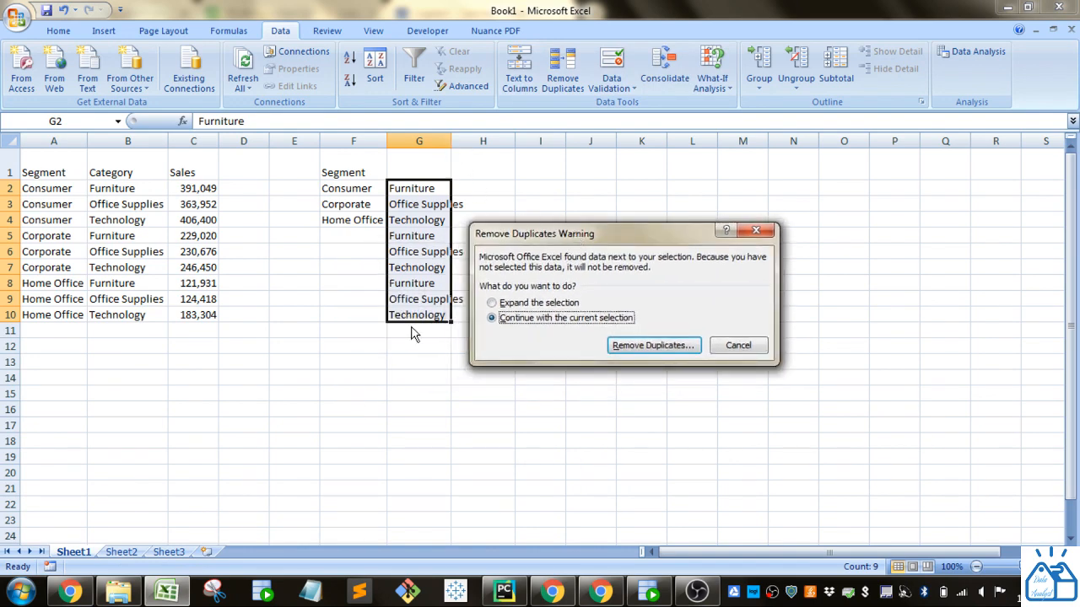
click(666, 346)
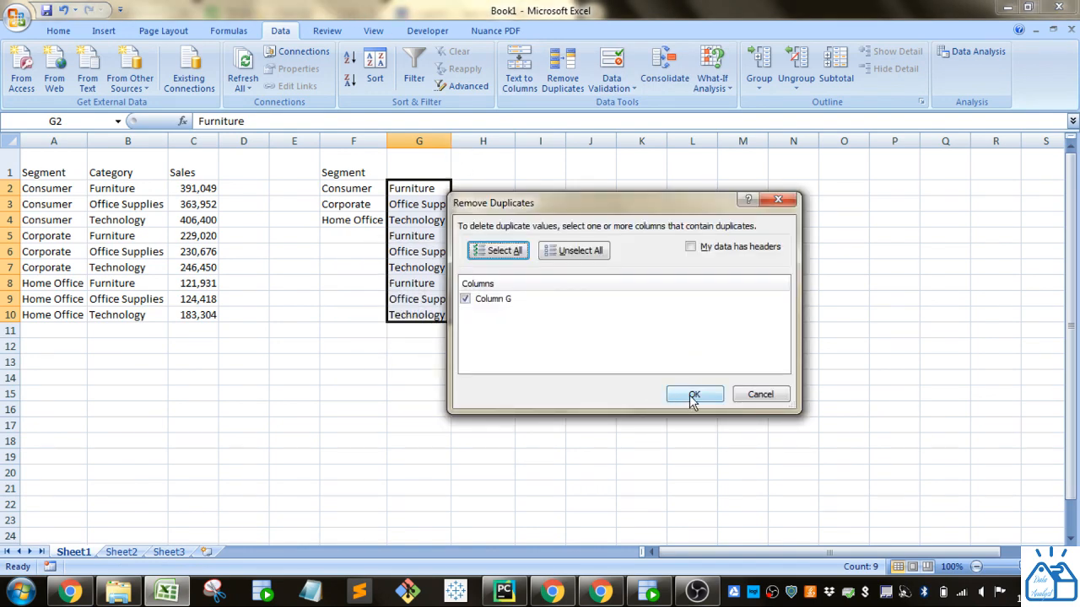
click(694, 395)
click(540, 341)
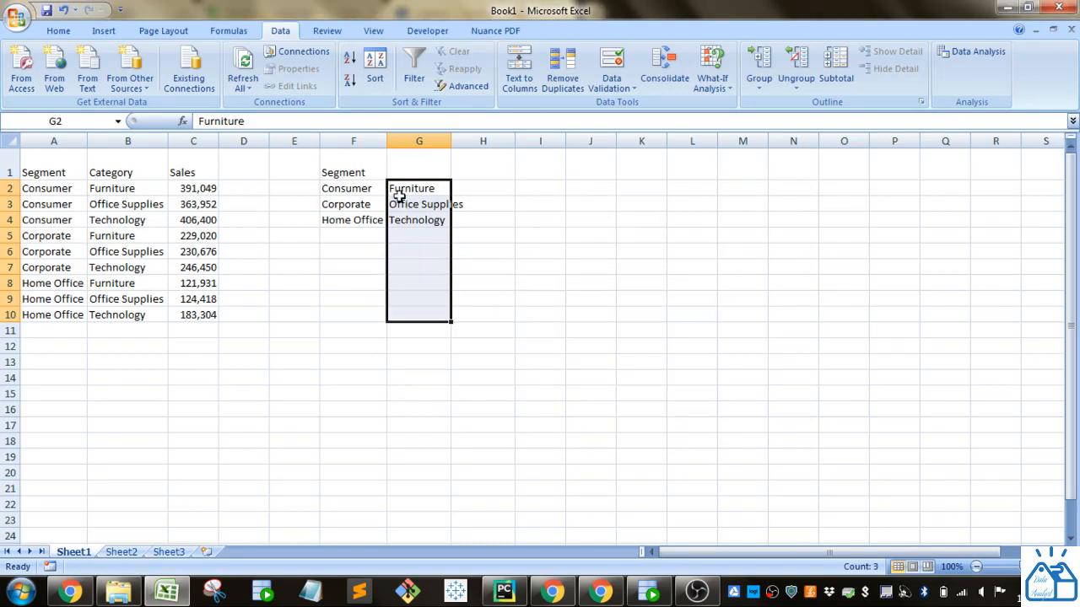
Copy the unique category names in G2:G4 and paste them transposed across the header row starting at G1.
drag(401, 192, 402, 216)
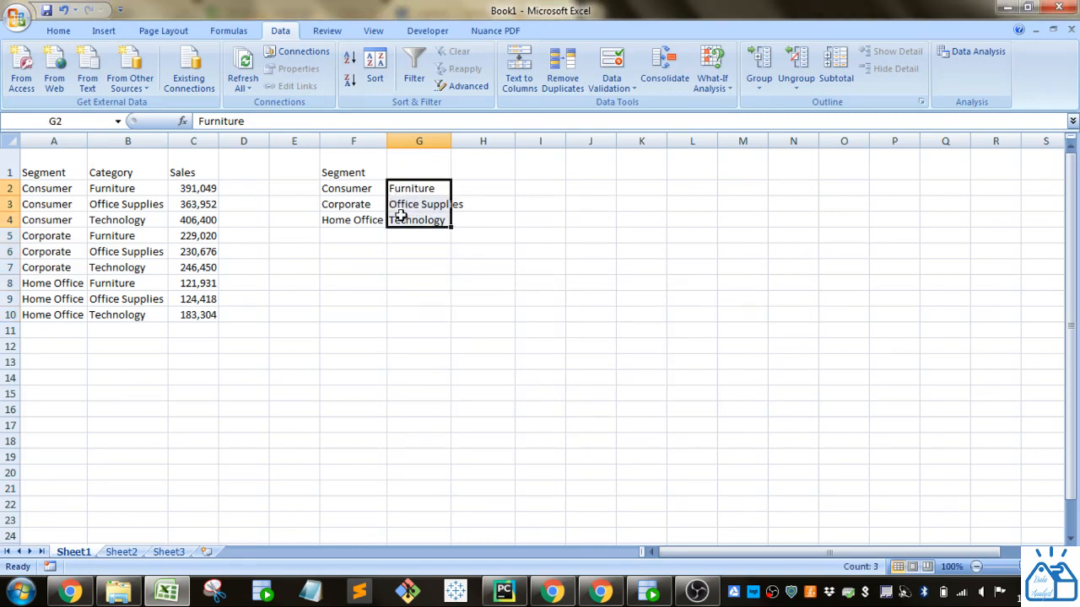
key(ctrl+c)
click(411, 167)
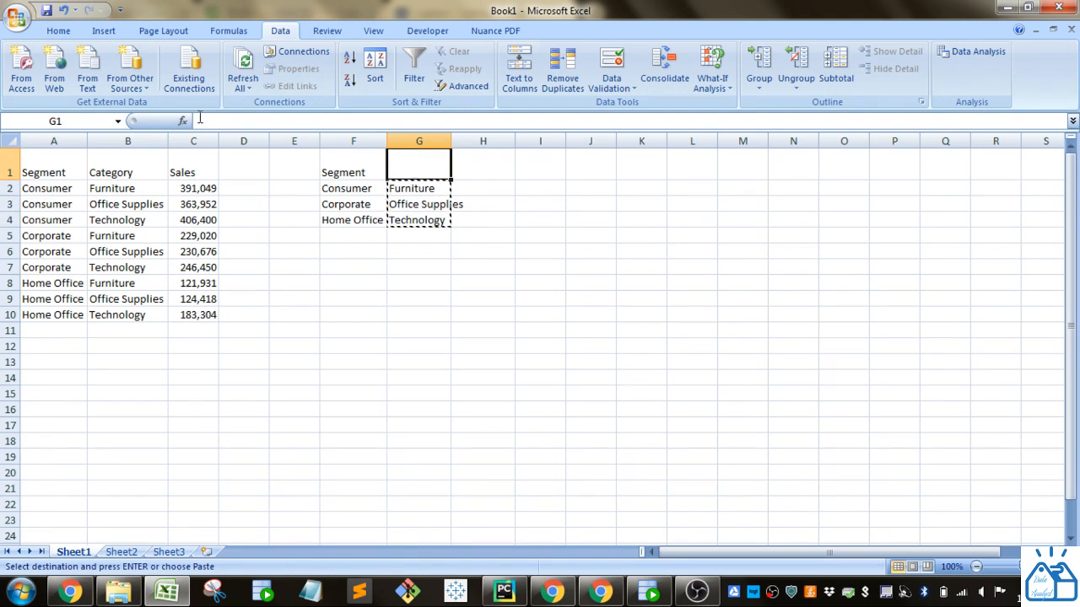
click(66, 33)
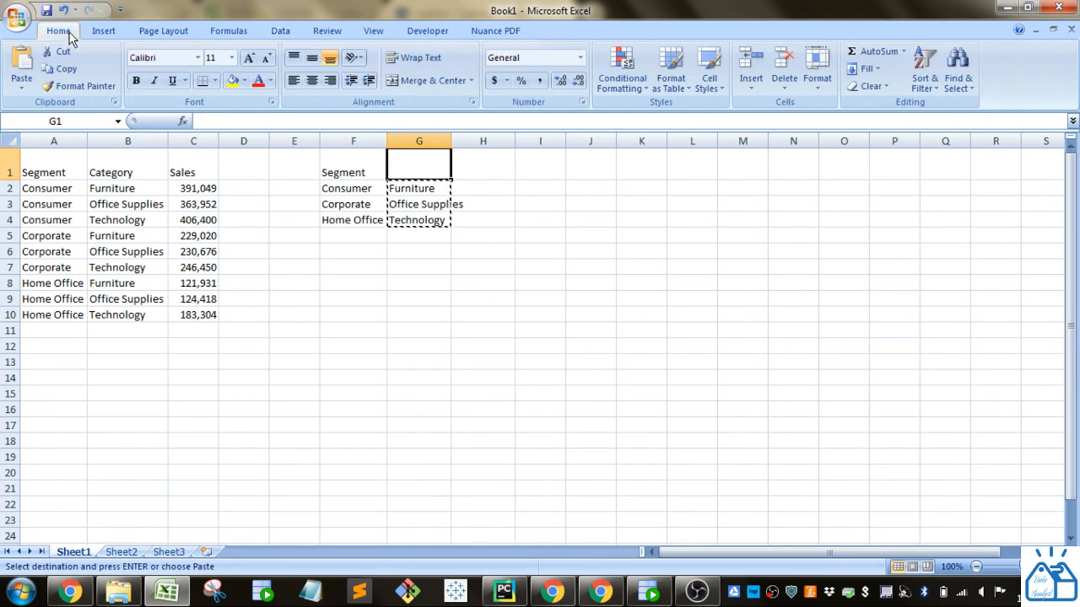
click(21, 88)
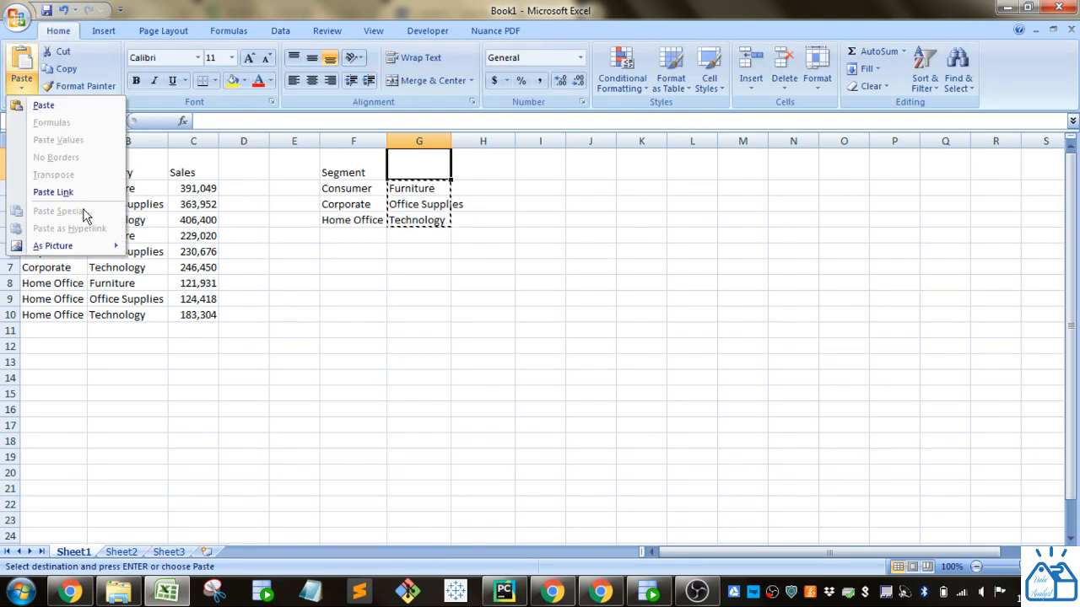
click(409, 223)
drag(414, 188, 413, 228)
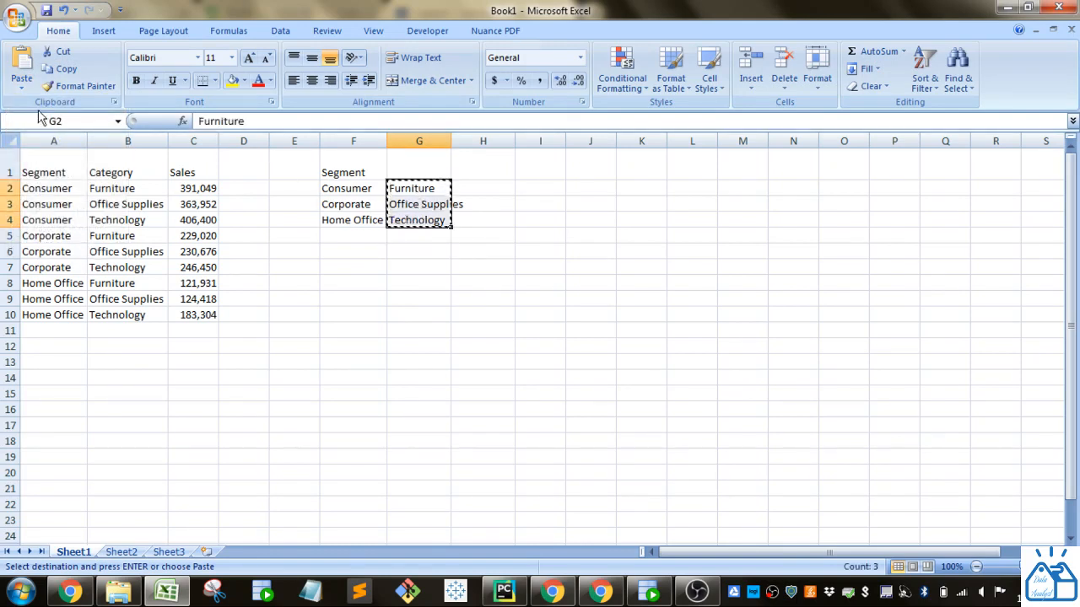
click(417, 173)
click(22, 85)
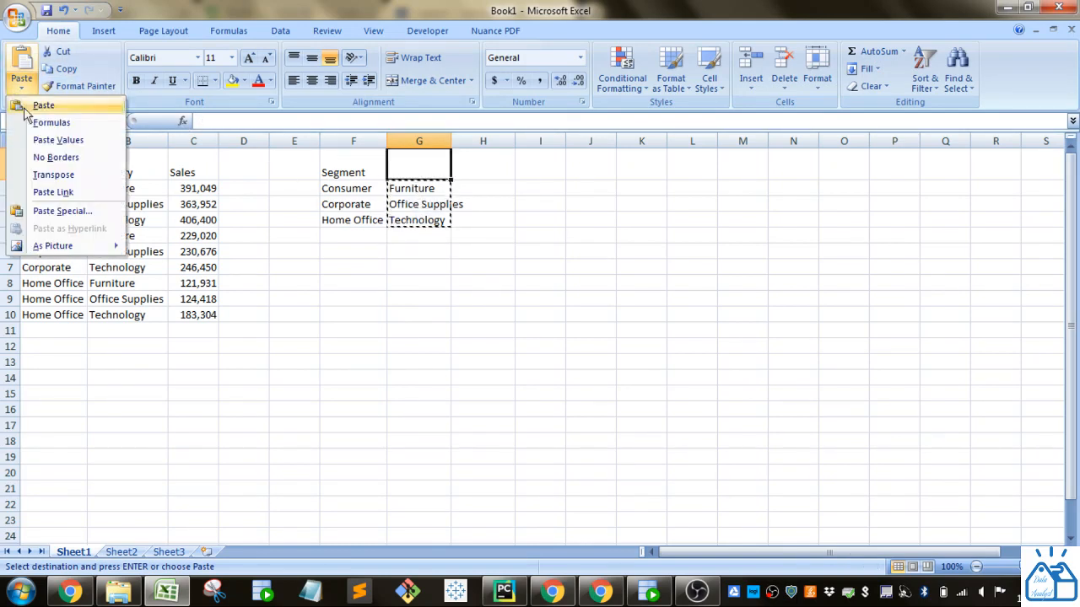
click(48, 175)
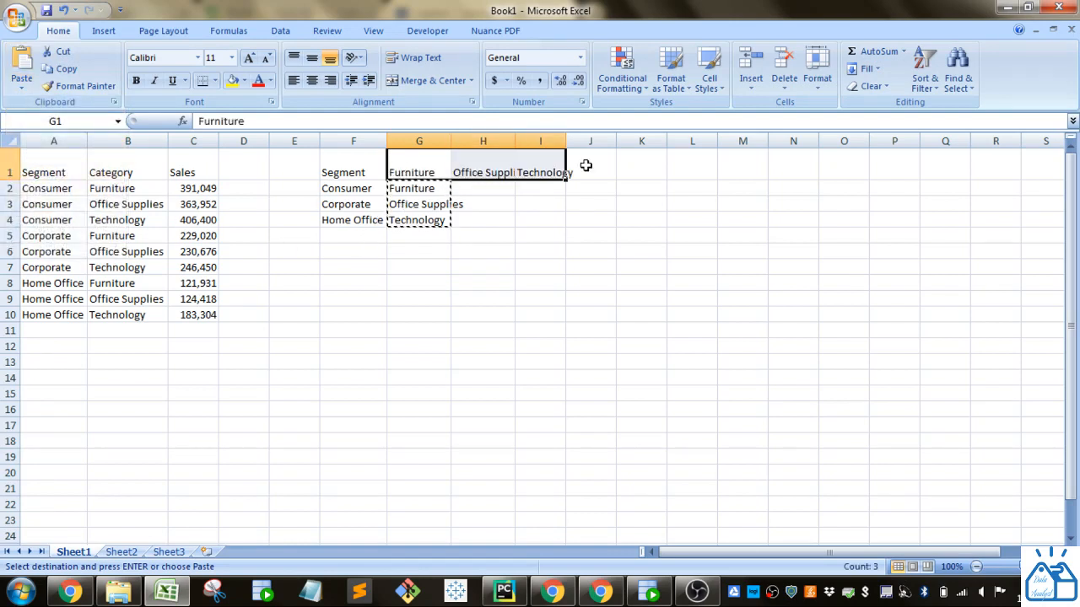
Clear the vertical category list from G2:G4, keeping the transposed headers in row 1.
drag(426, 190, 424, 221)
key(Delete)
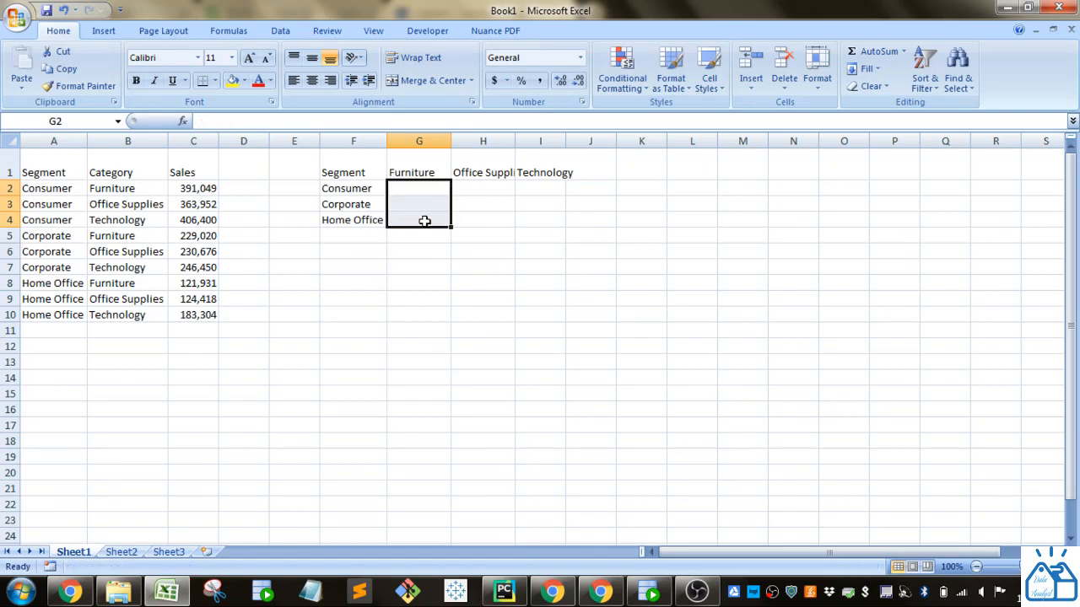
click(423, 252)
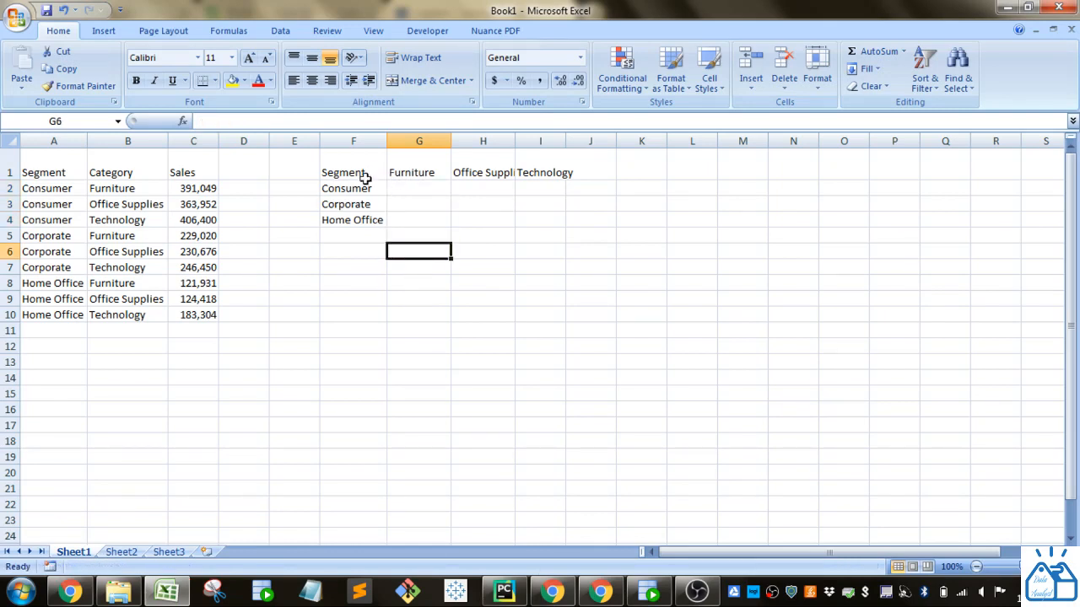
drag(361, 184, 357, 222)
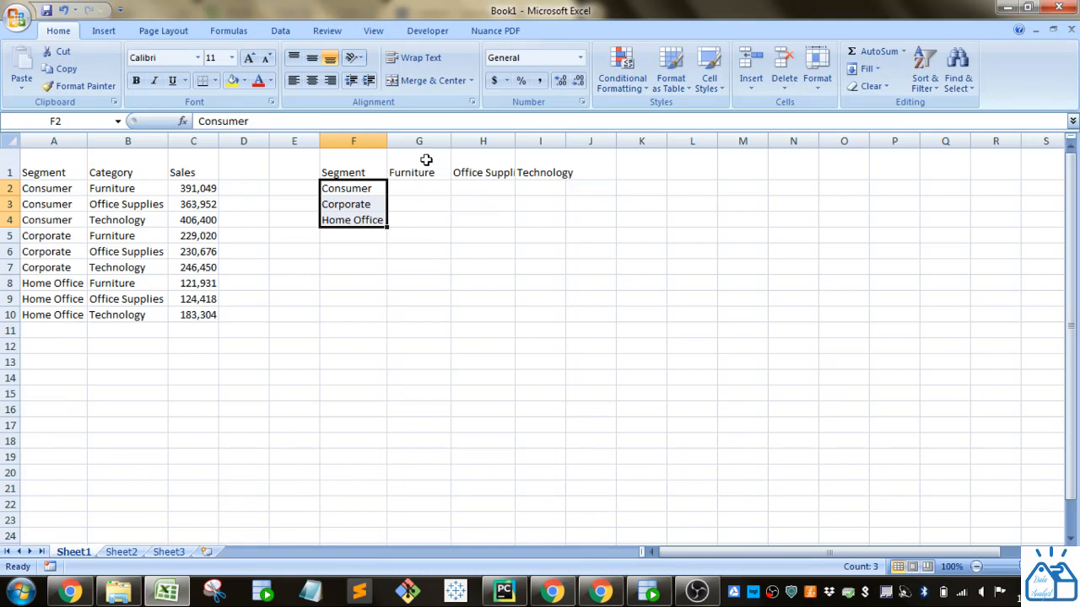
drag(424, 159, 534, 159)
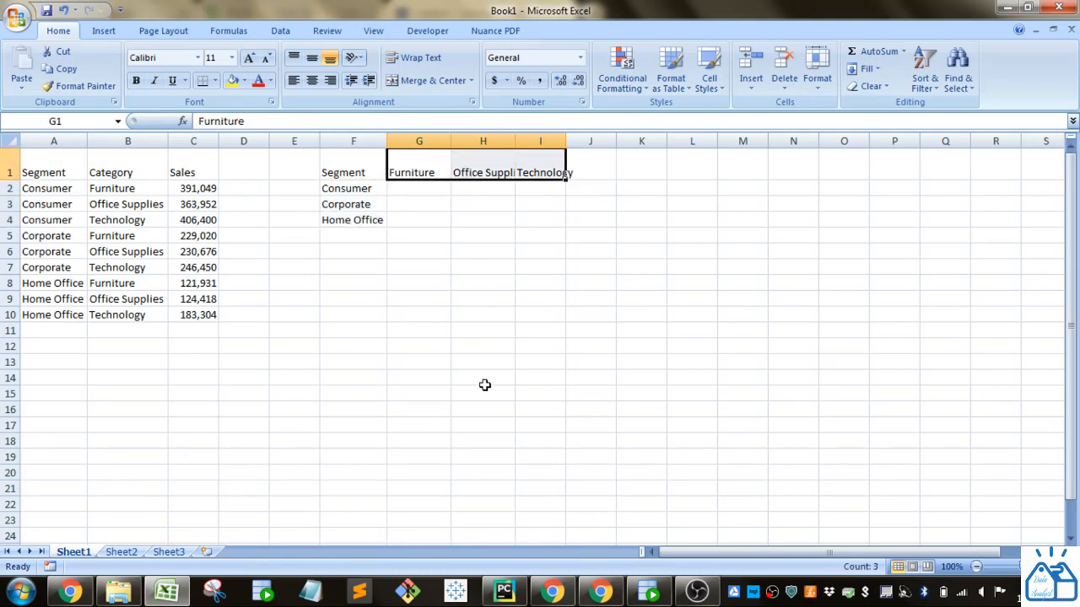
click(206, 189)
drag(205, 189, 200, 314)
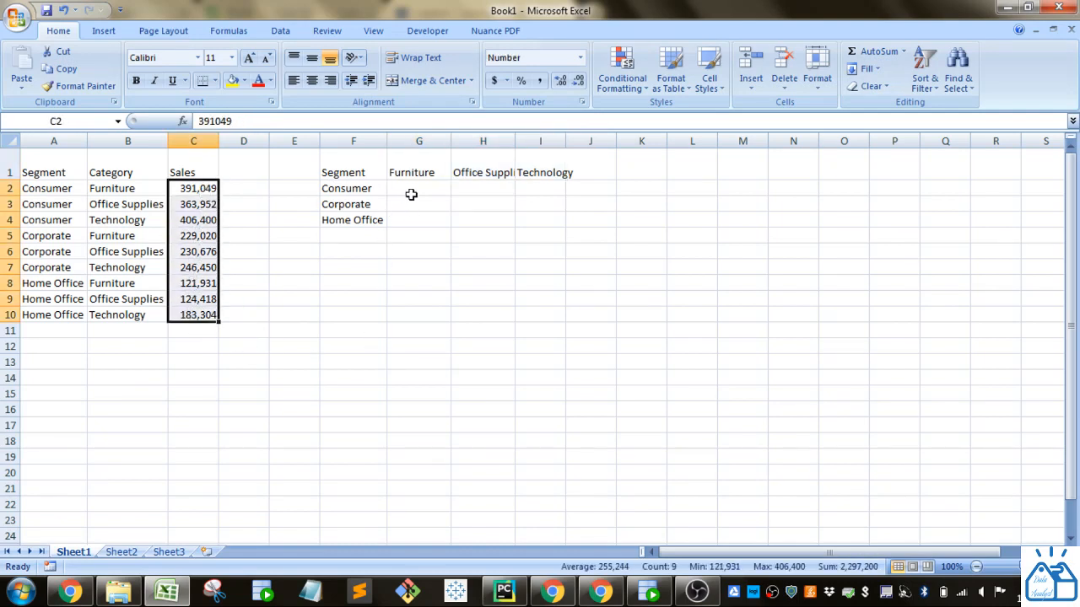
drag(410, 194, 525, 218)
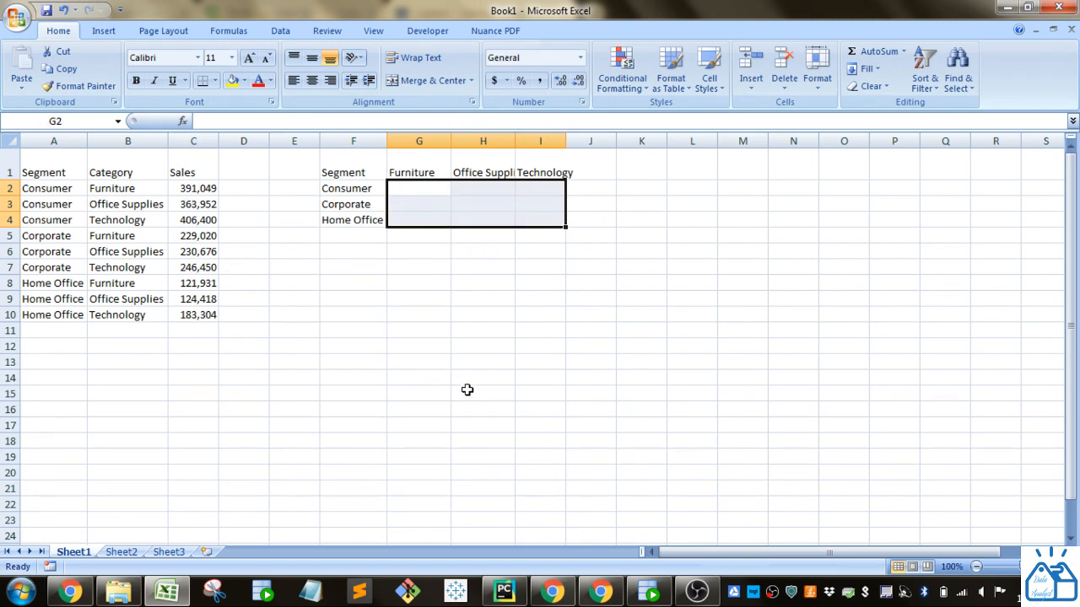
Start a SUMIFS formula in G2 with the Sales column as the absolute sum range $C:$C.
click(420, 192)
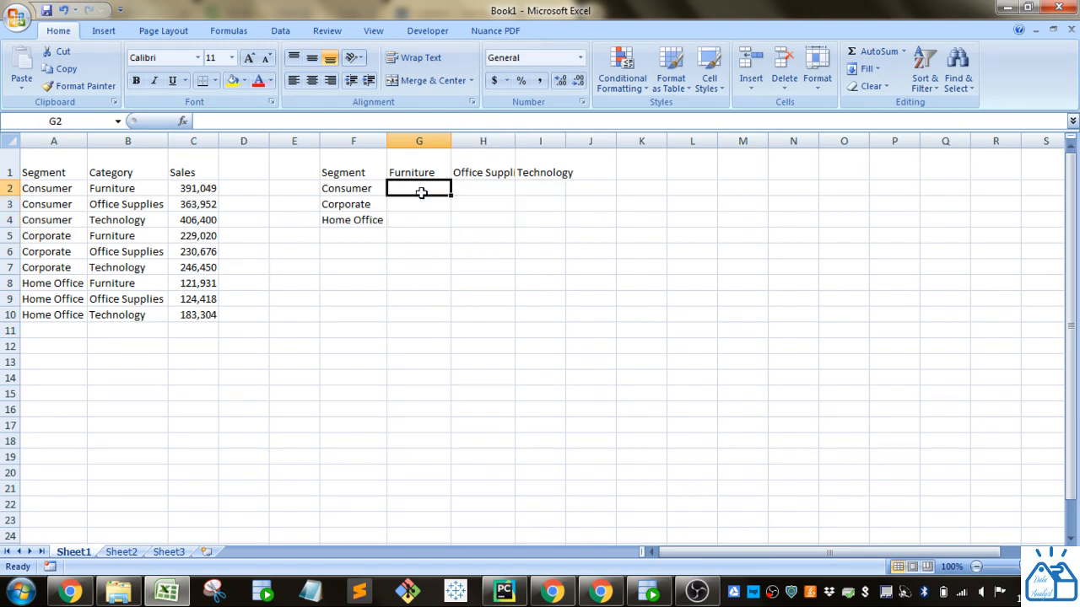
text(=sum)
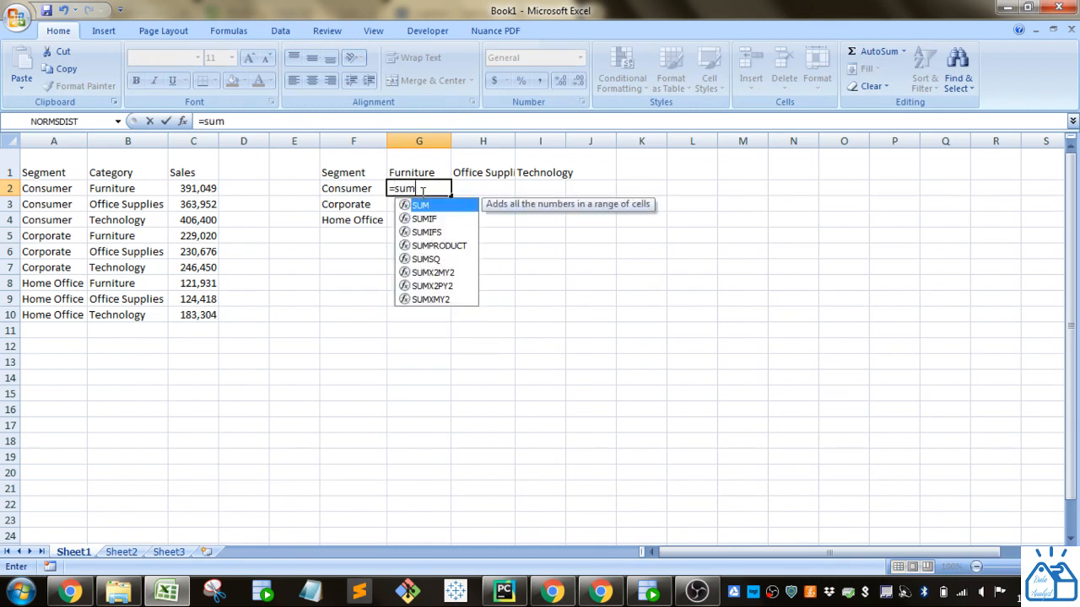
text(ifs()
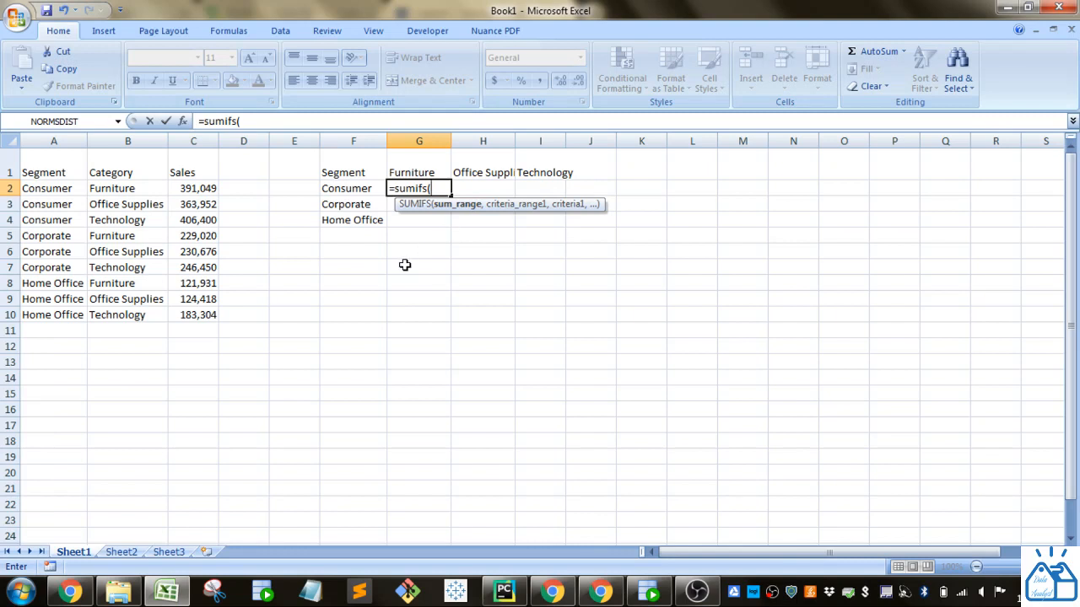
click(194, 140)
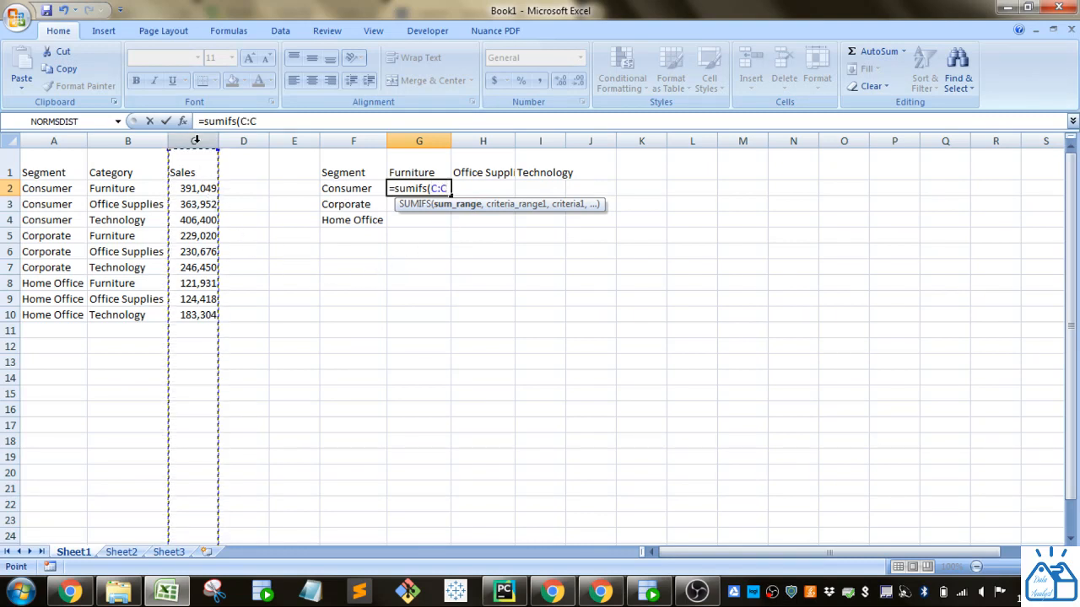
key(F4)
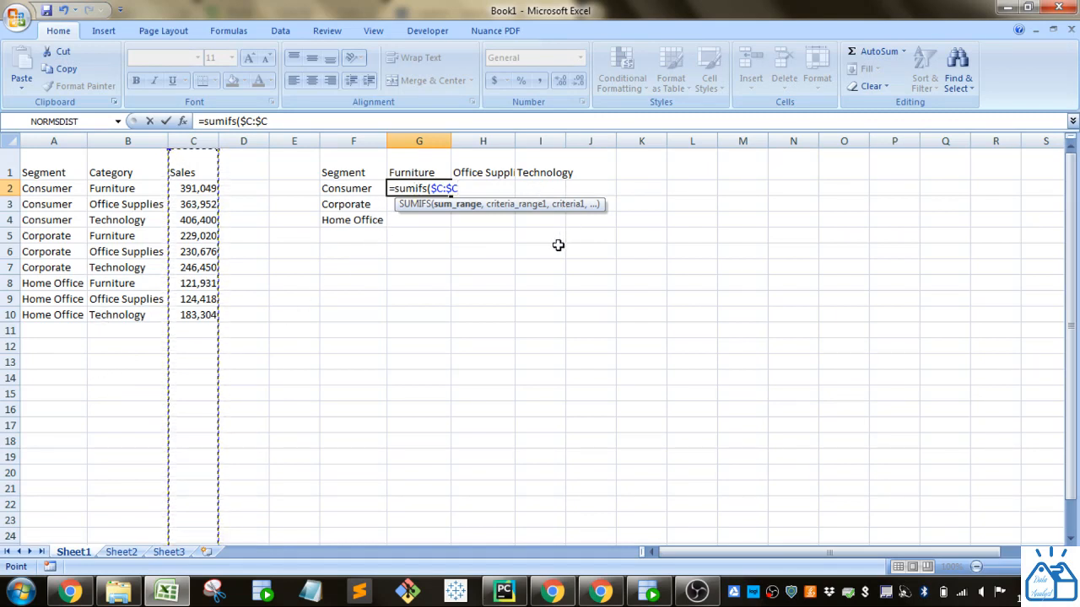
text(,)
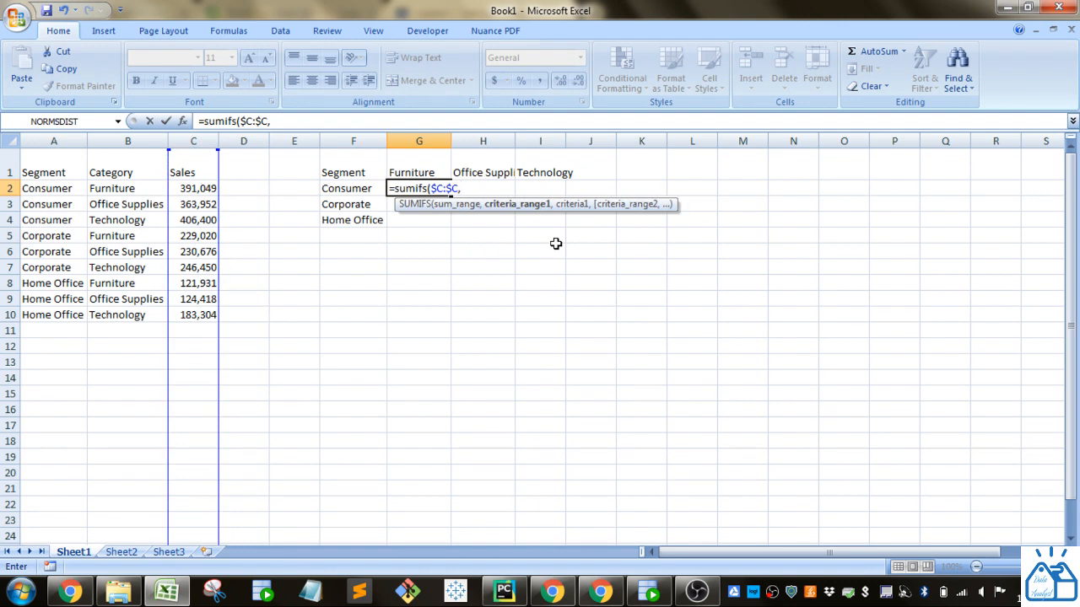
Add the first SUMIFS condition, matching the Segment column $A:$A against $F2 with only the column locked.
click(55, 141)
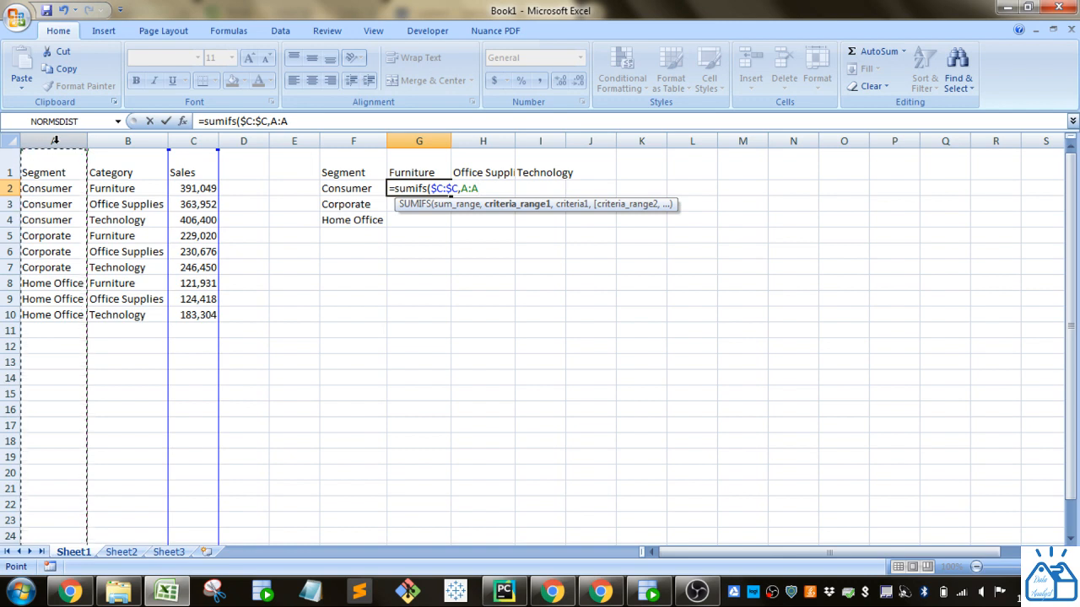
key(F4)
text(,)
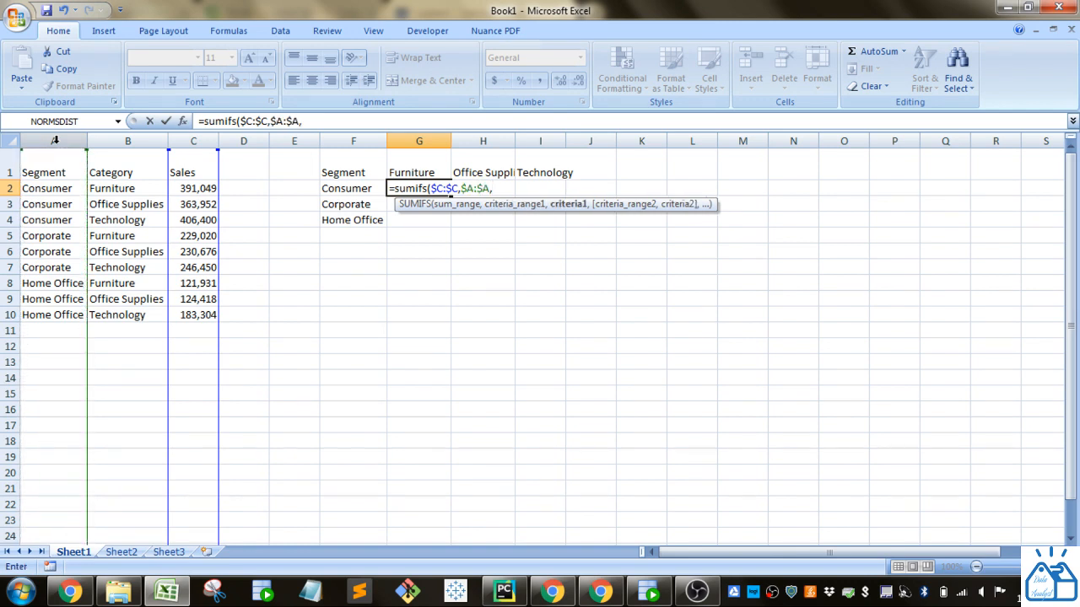
click(339, 189)
key(F4)
key(F4)
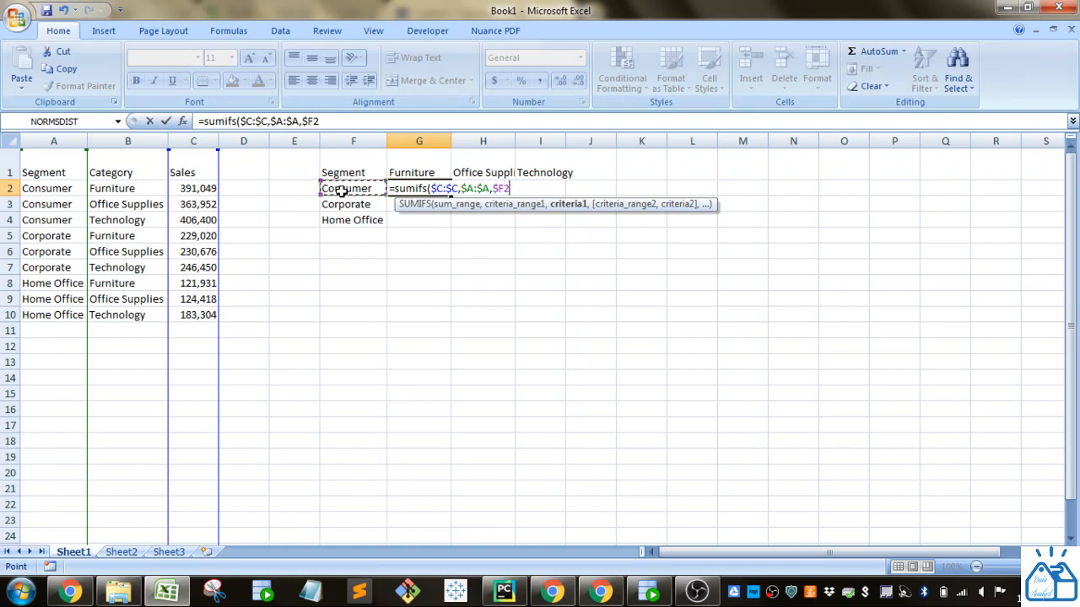
key(F4)
text(,)
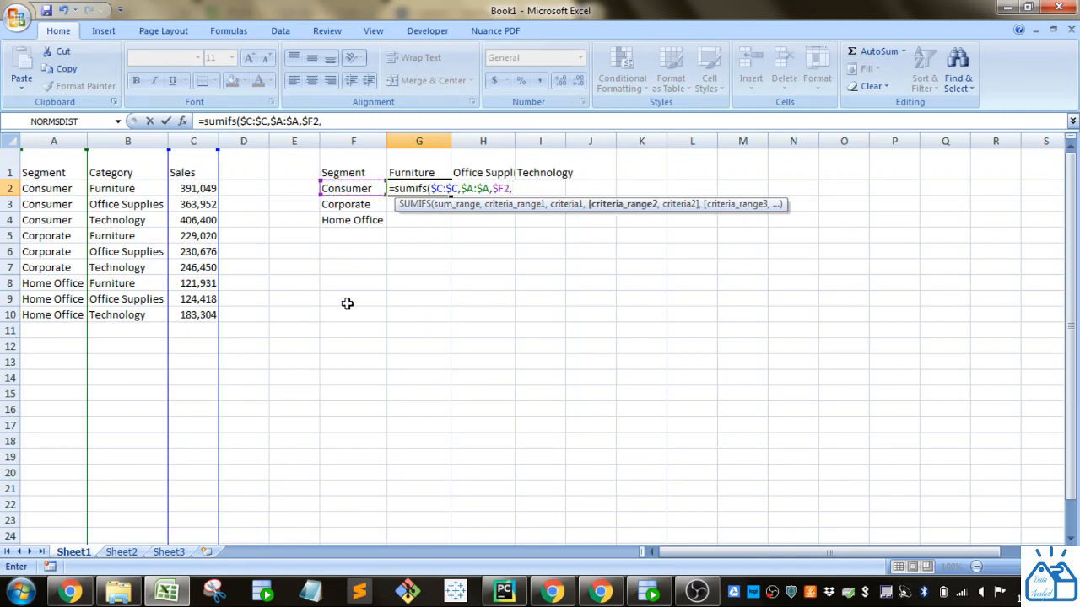
Complete the G2 formula with the Category range $B:$B matched to G$1, and compare it with the Consumer Furniture sales in C2.
click(144, 138)
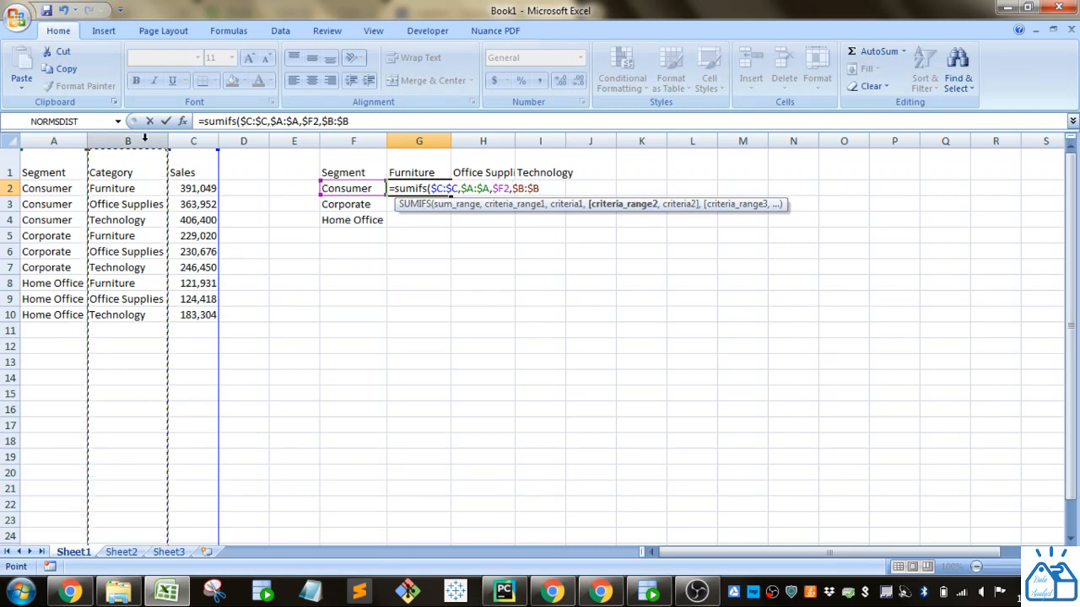
text(,)
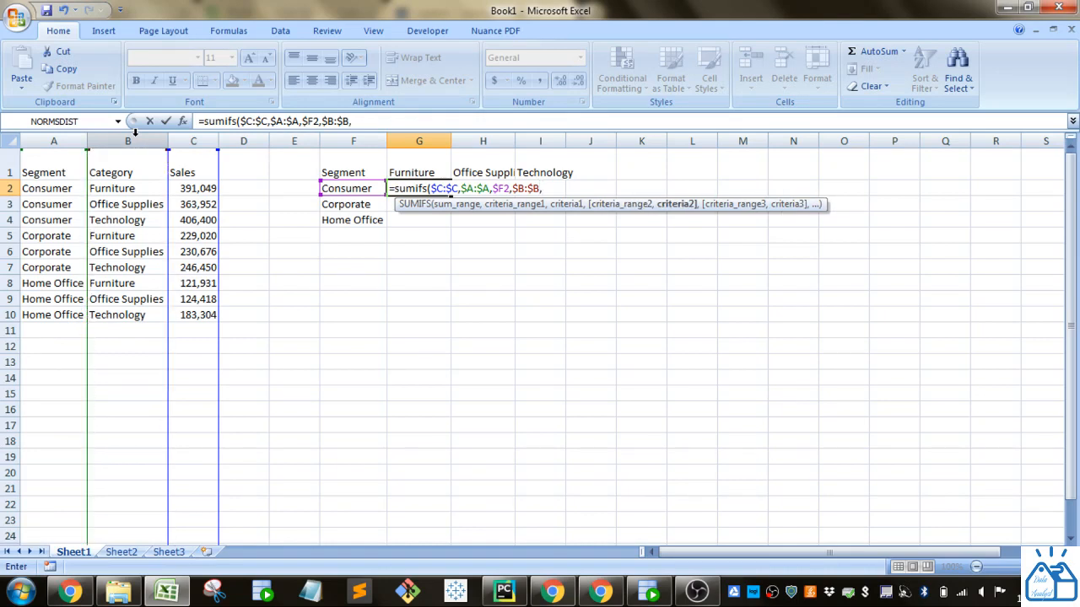
click(414, 165)
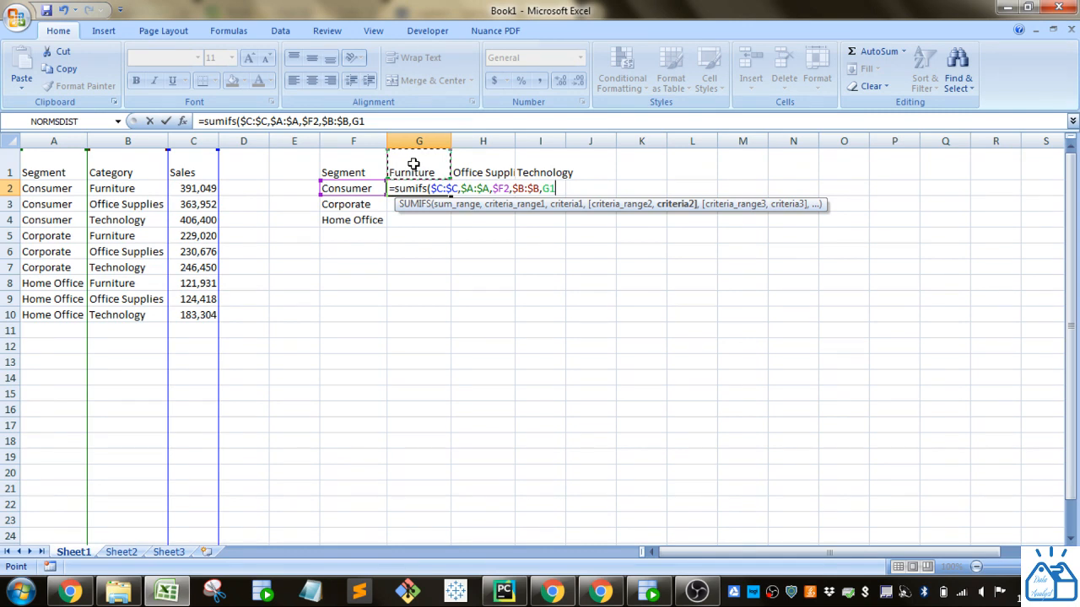
key(F4)
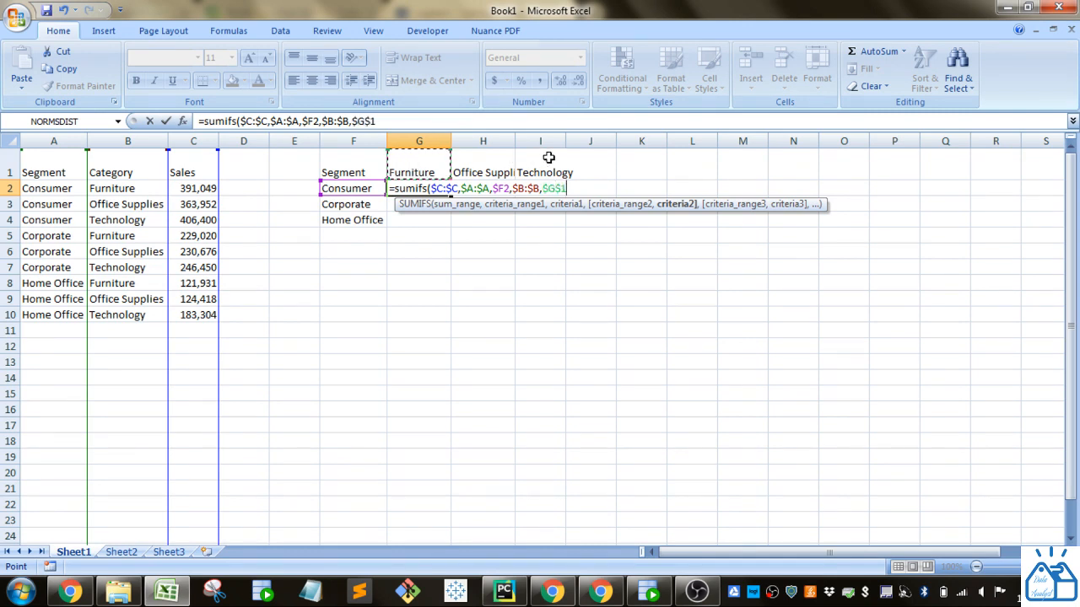
key(F4)
text())
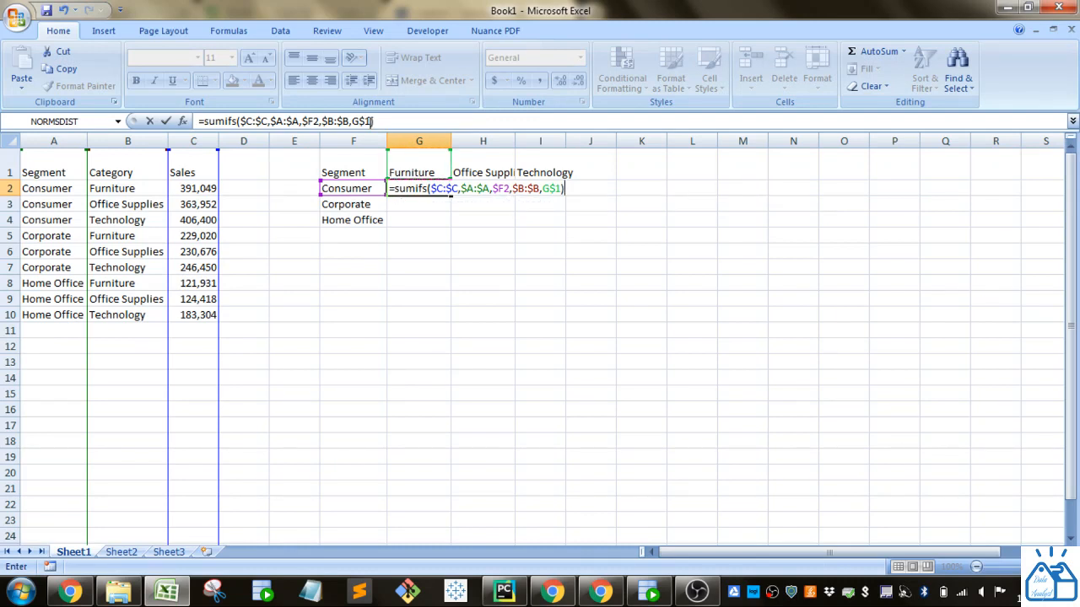
key(Return)
click(405, 188)
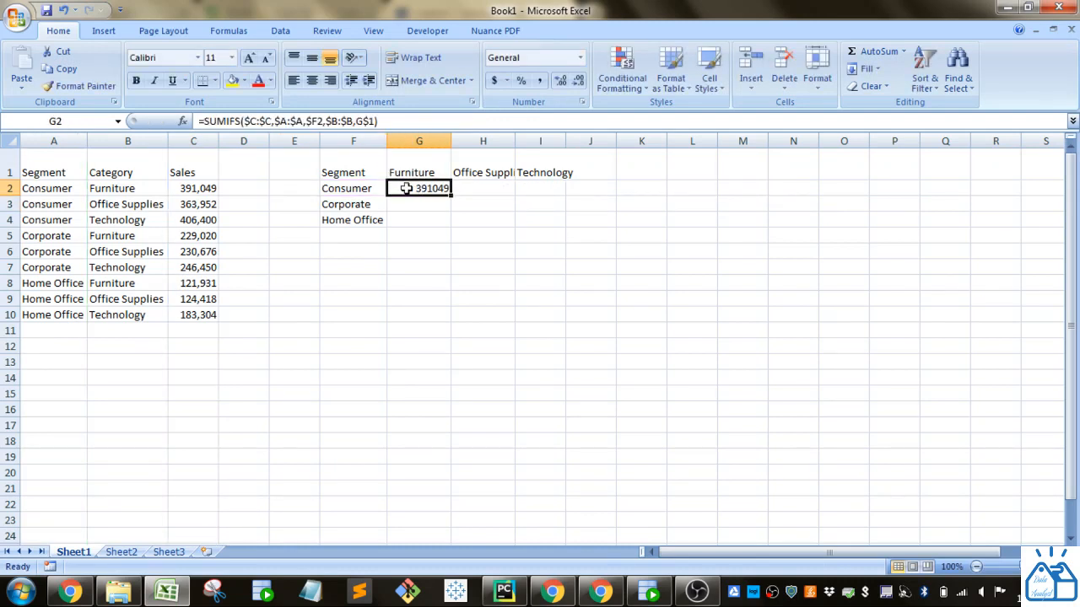
click(180, 189)
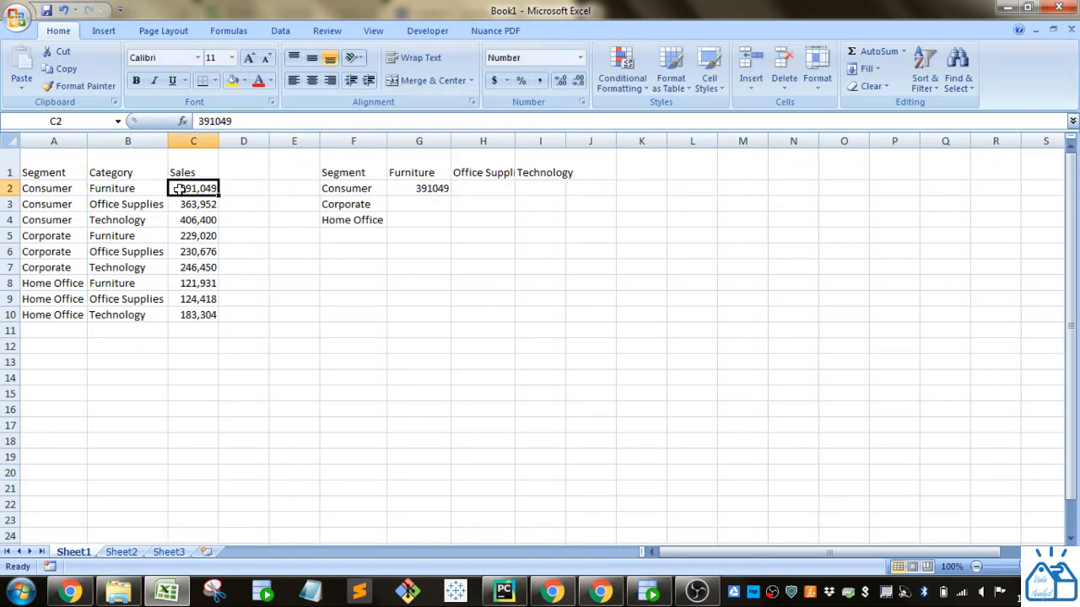
Add a test record in row 11 with segment Consumer, category Furniture and sales of 100,000.
click(66, 329)
text(Co)
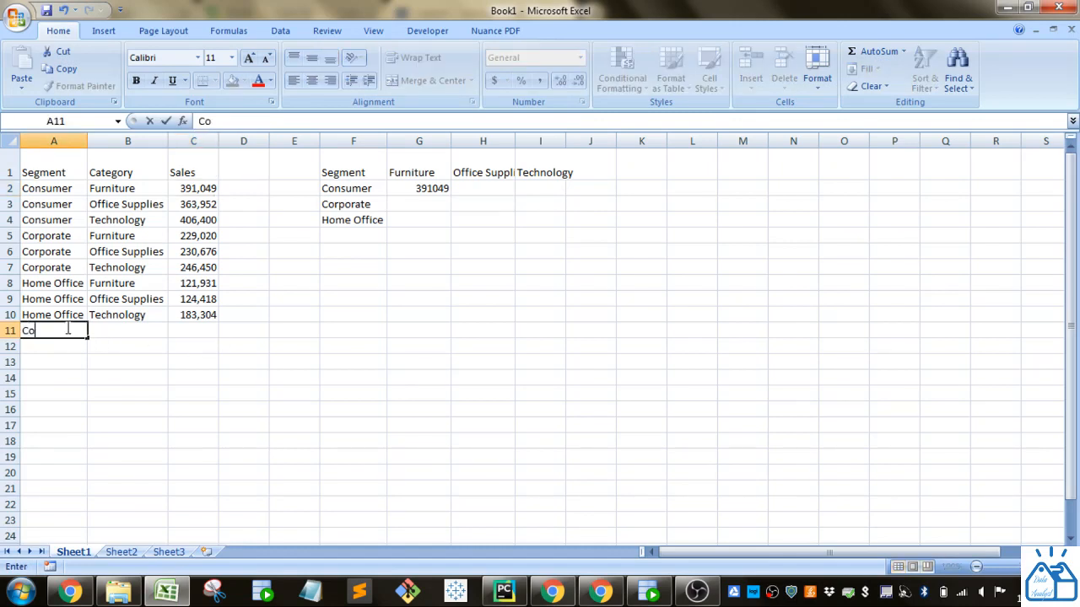
text(nsue)
text(mer)
key(Tab)
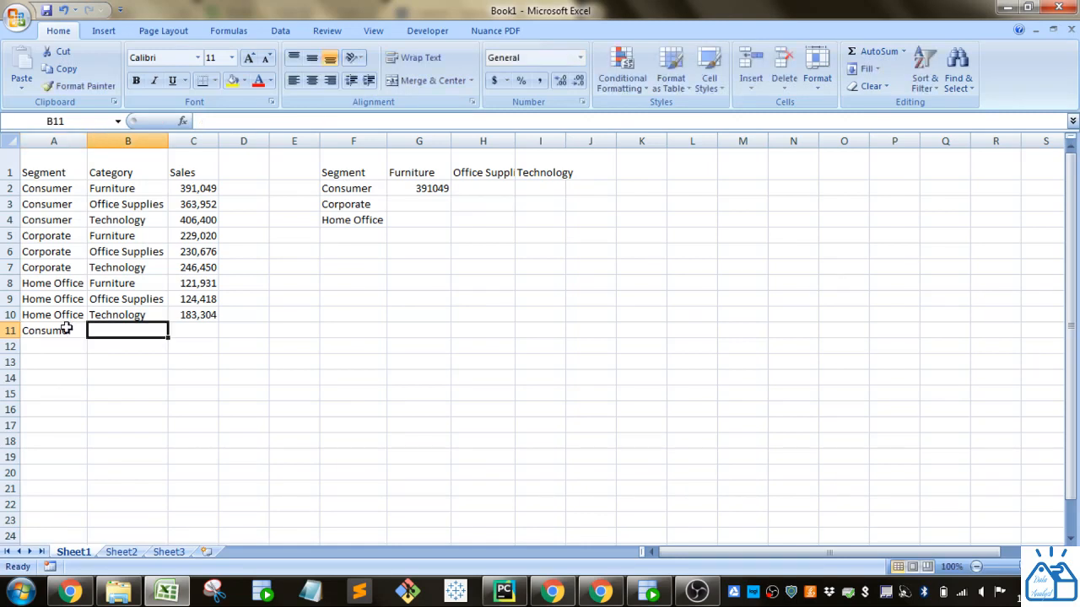
click(121, 192)
key(ctrl+c)
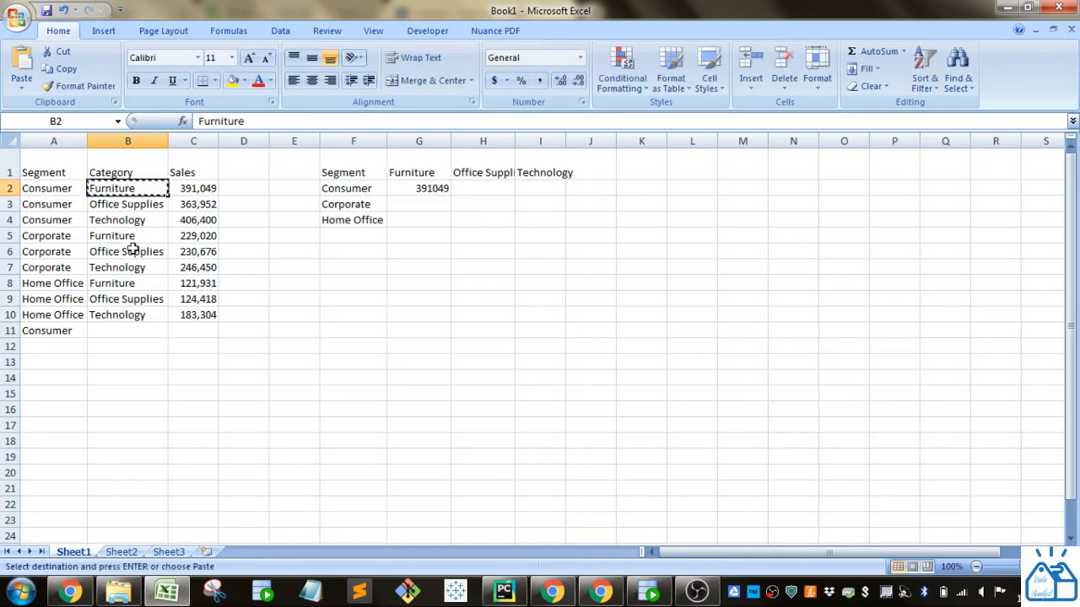
click(133, 331)
key(ctrl+v)
click(175, 334)
text(1)
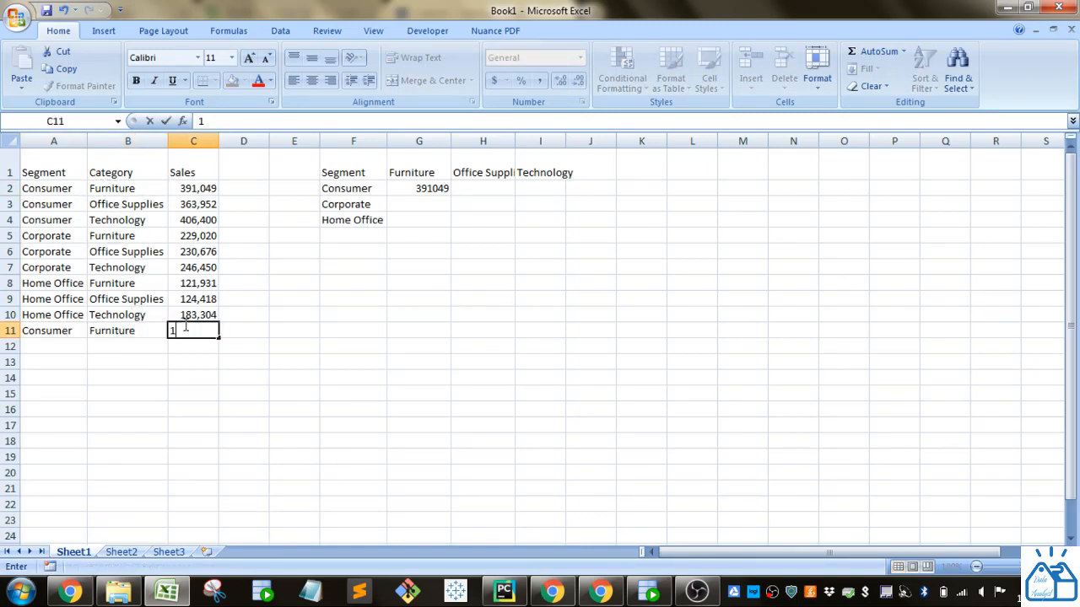
key(Return)
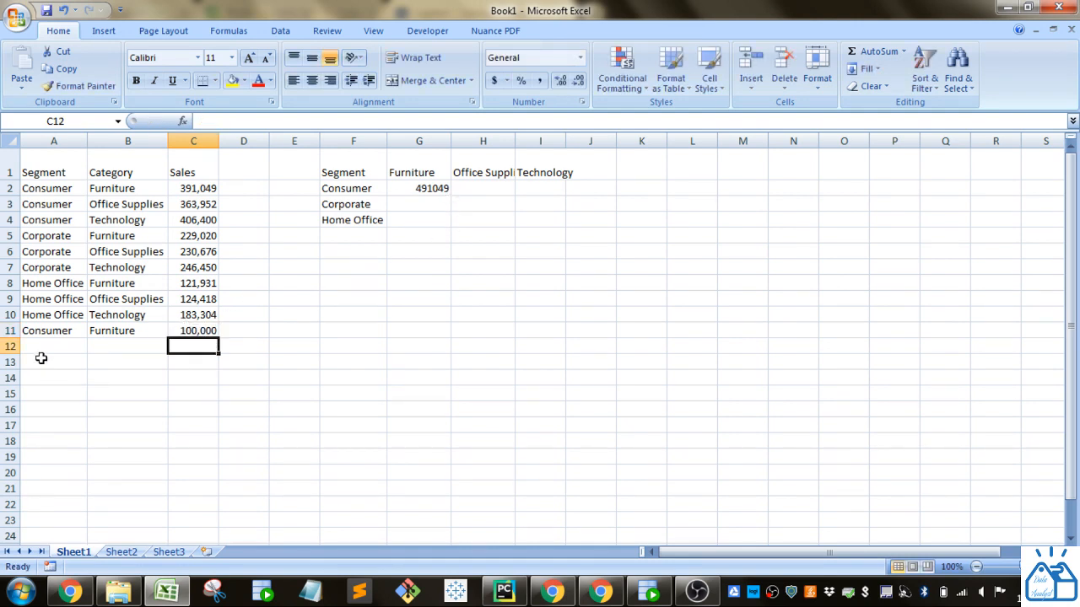
Clear the test record from A11:C11.
drag(42, 331, 185, 332)
key(Delete)
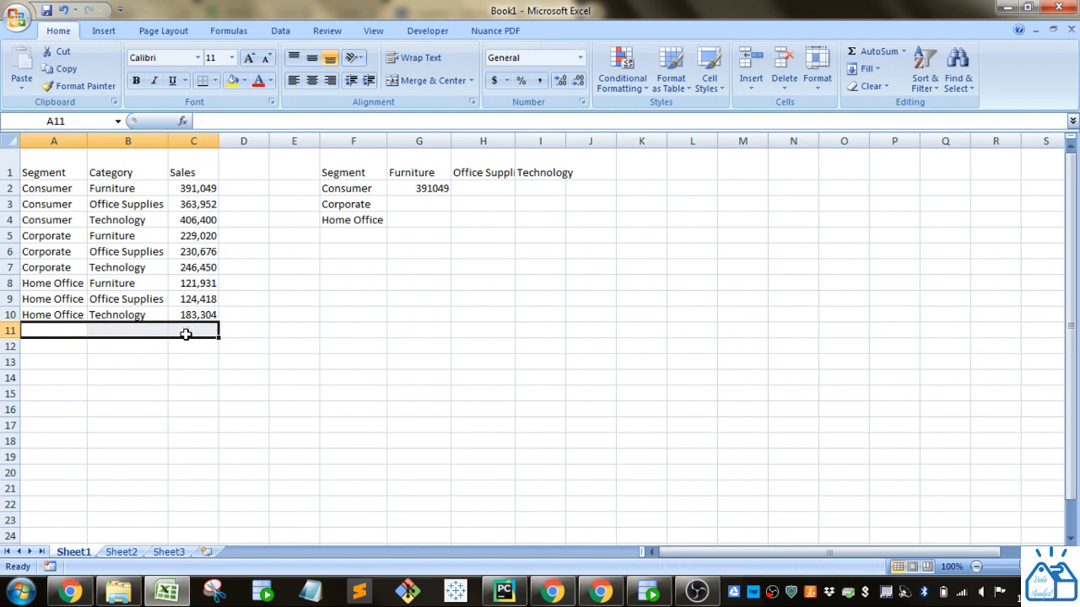
Fill the SUMIFS formula from G2 across to column I and down to row 4.
click(440, 190)
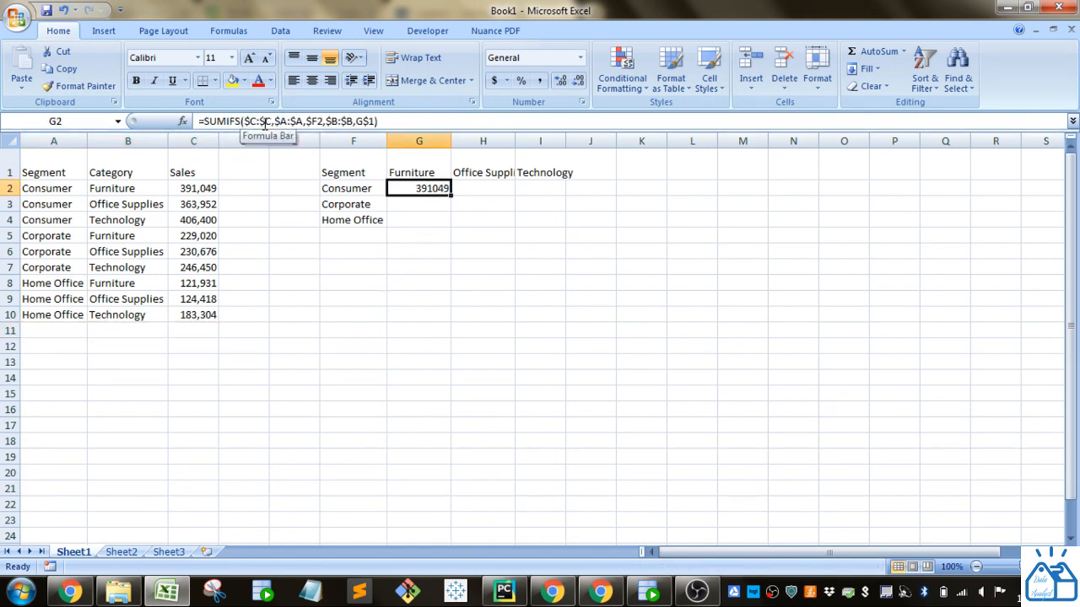
drag(451, 194, 549, 192)
drag(565, 198, 560, 232)
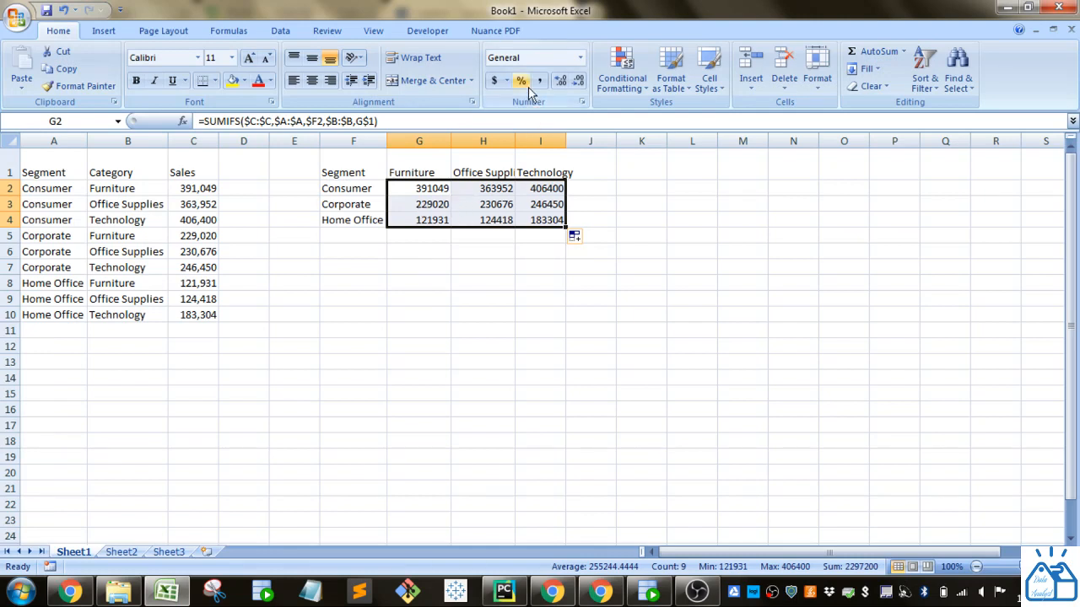
Format the cross-tab sales in G2:I4 as dollar accounting values without decimal places.
click(494, 80)
click(579, 80)
click(579, 81)
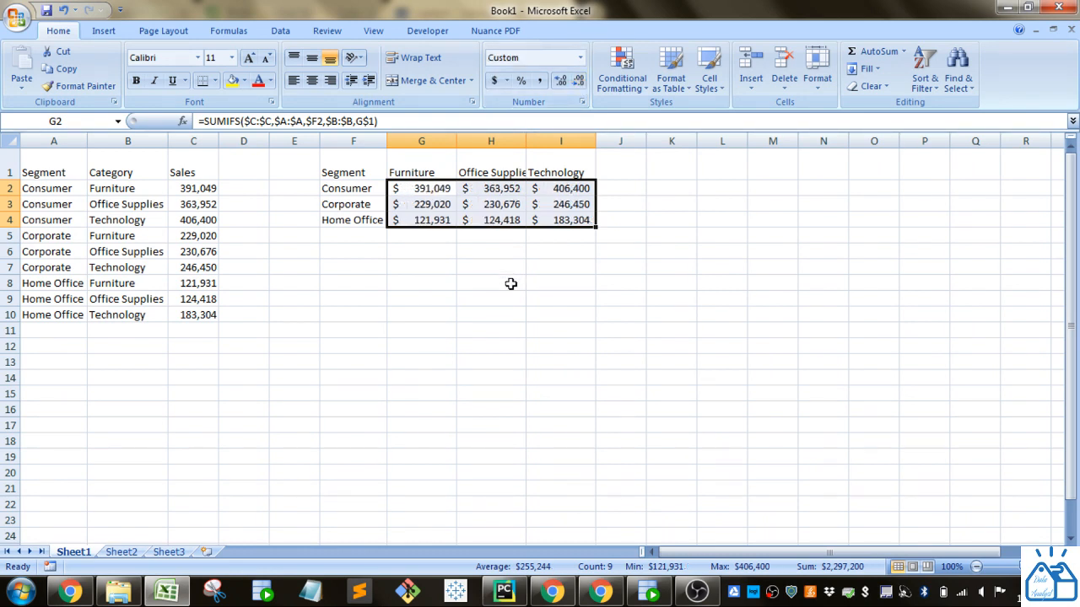
click(427, 268)
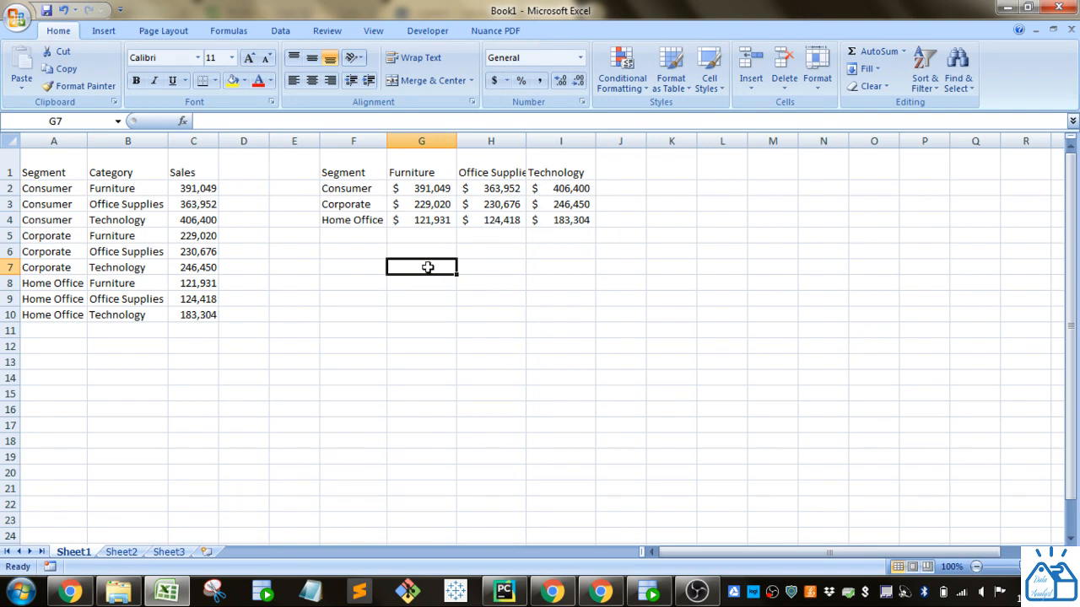
Insert a 2-D clustered column chart from the cross-tab in F1:I4.
drag(360, 170, 559, 216)
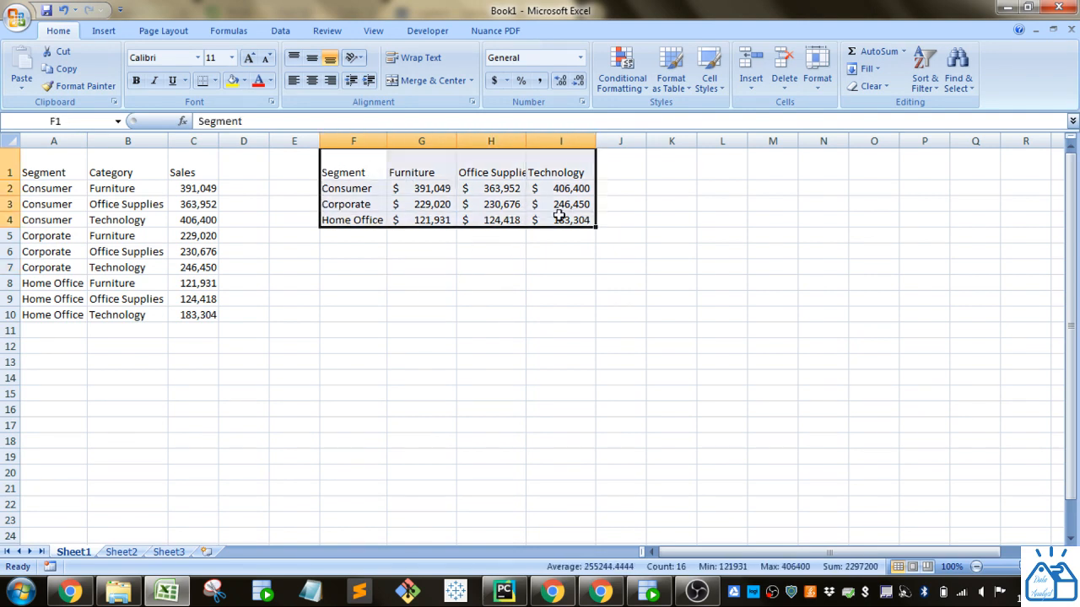
click(113, 36)
click(258, 84)
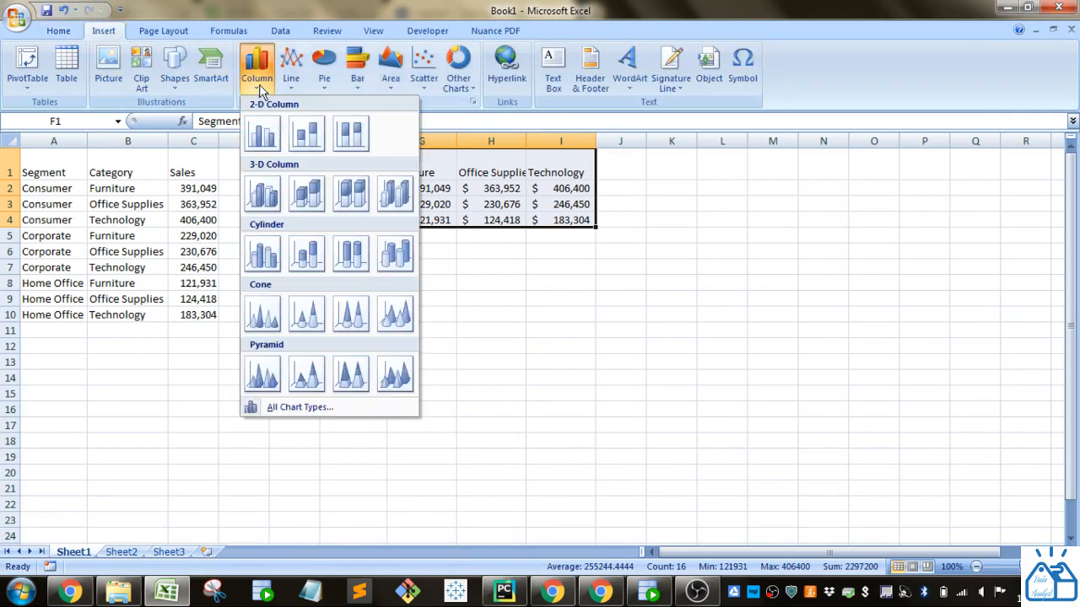
click(263, 148)
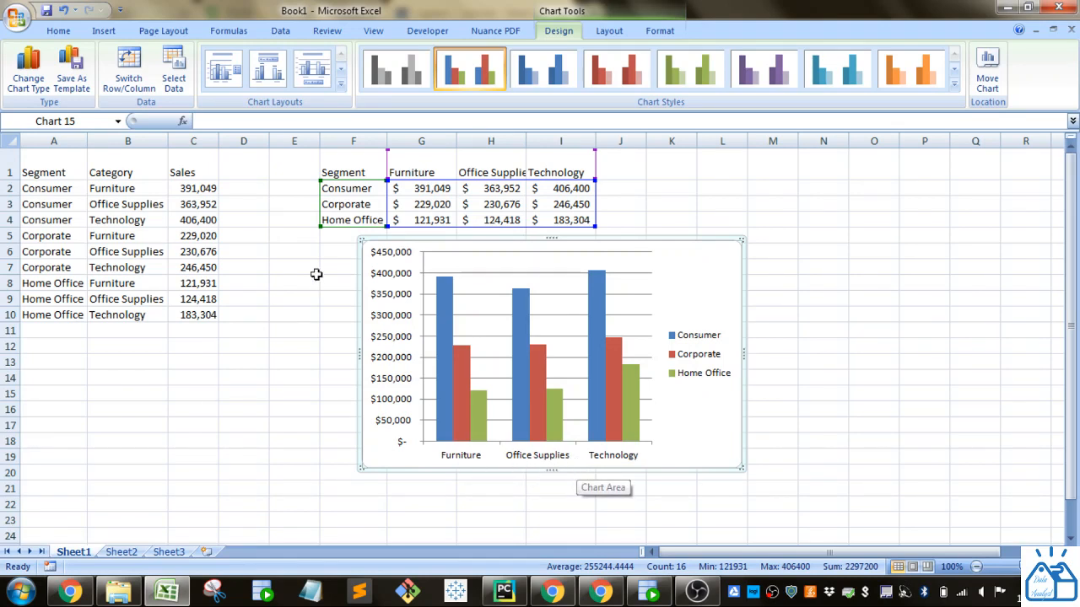
Switch the chart's rows and columns, leaving segments along the horizontal axis and categories as the series.
click(122, 82)
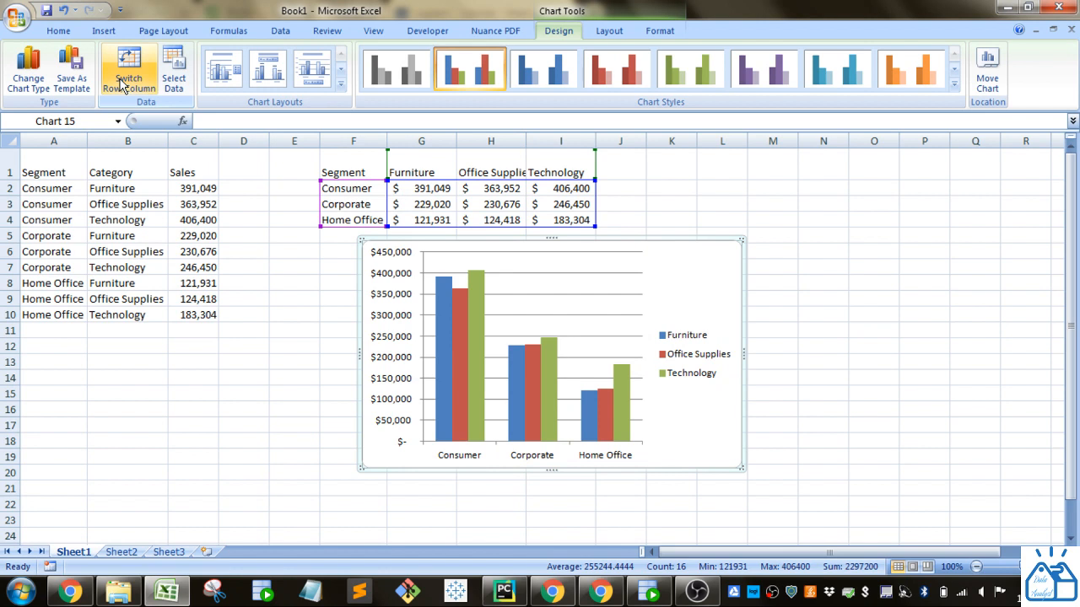
click(123, 82)
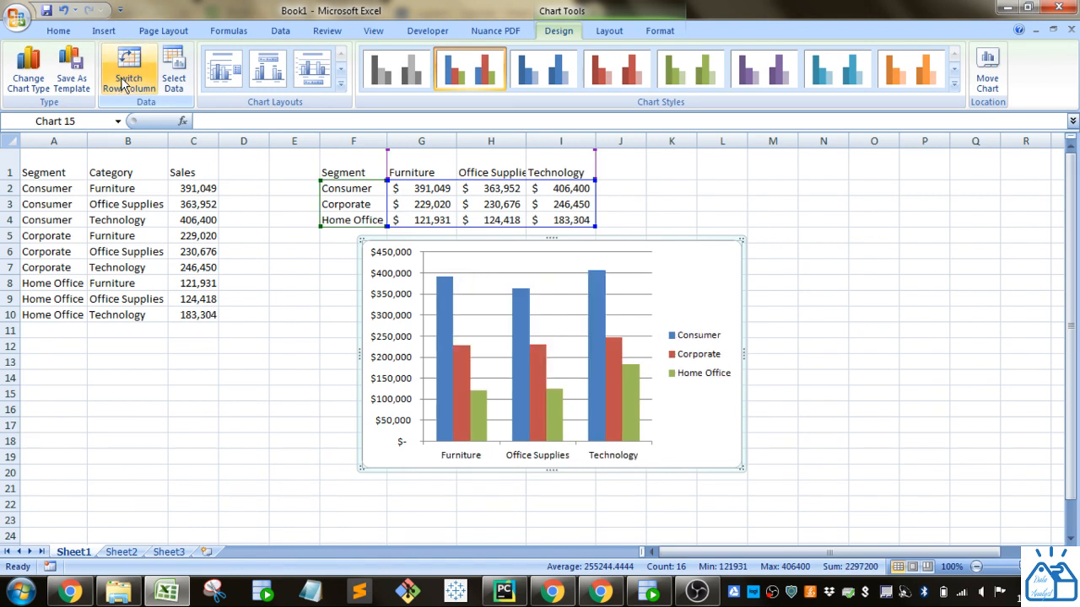
click(122, 82)
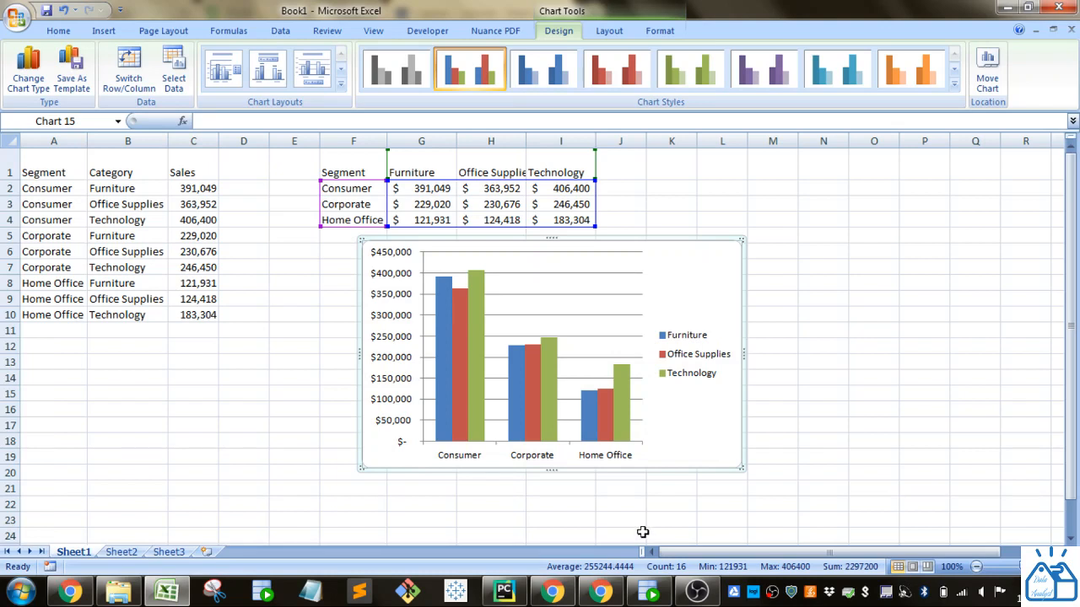
Try the blue and red chart styles on the column chart, and apply the green one.
click(544, 75)
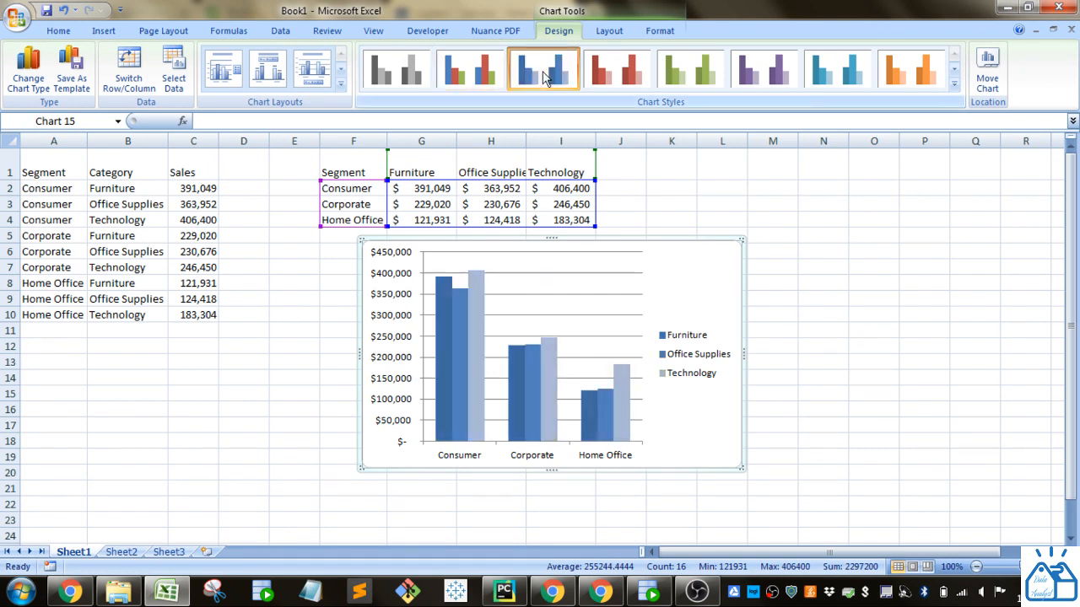
click(616, 76)
click(692, 75)
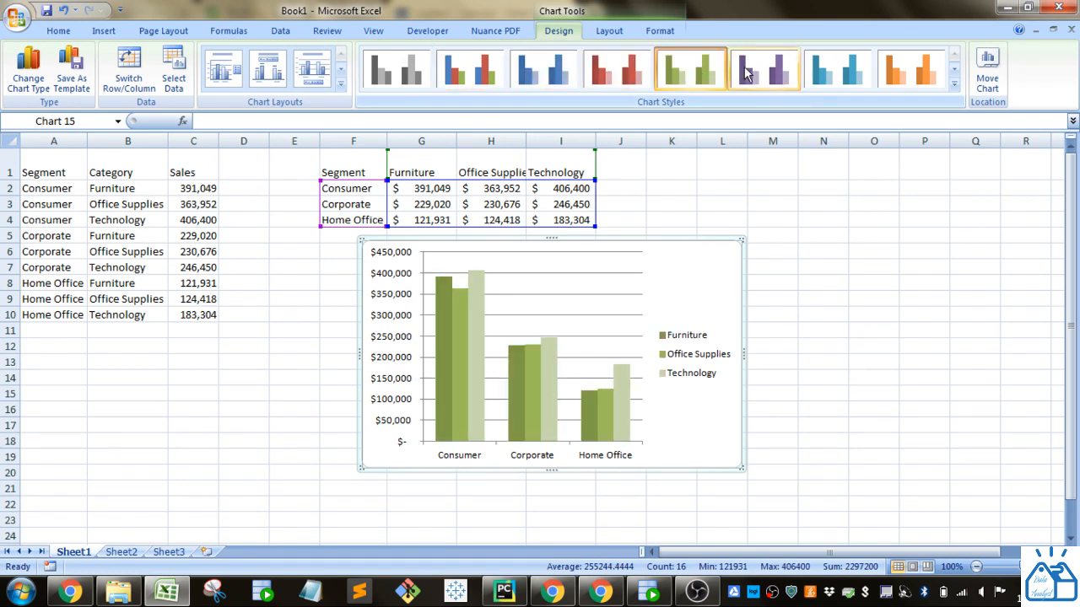
Try the purple, teal and orange chart styles on the column chart, and apply the grayscale one.
click(757, 74)
click(835, 74)
click(909, 74)
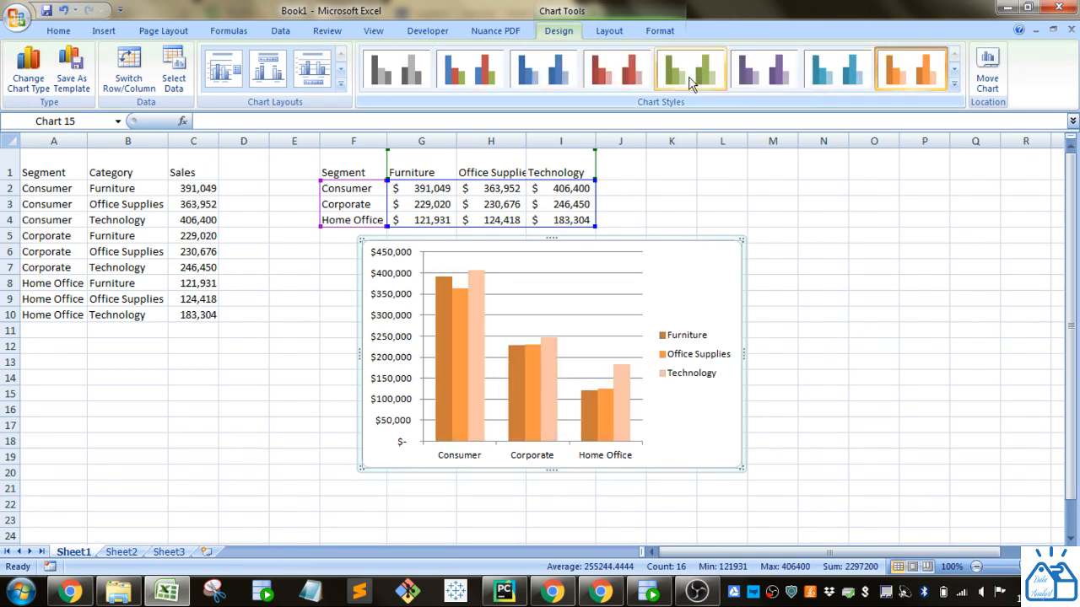
click(414, 76)
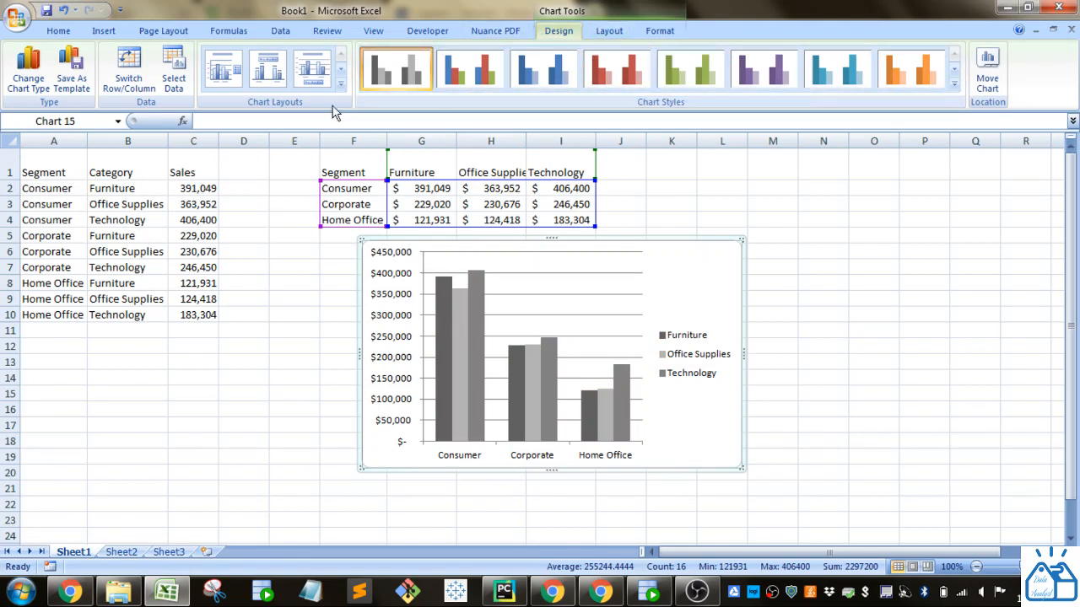
Add a title above the chart and change its text to "Awesome Chart".
click(607, 33)
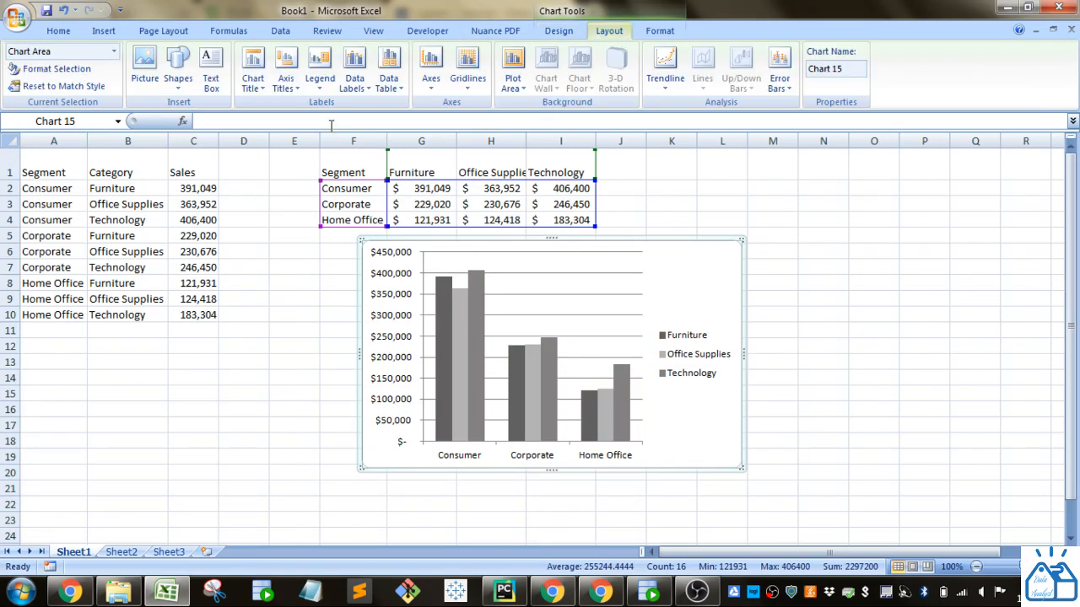
click(257, 85)
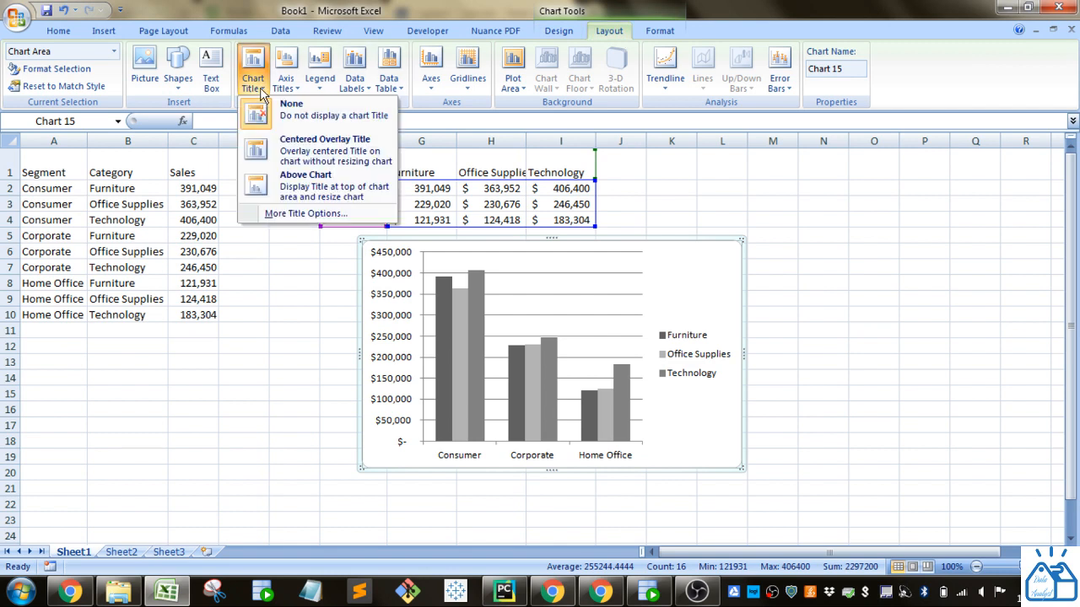
click(291, 182)
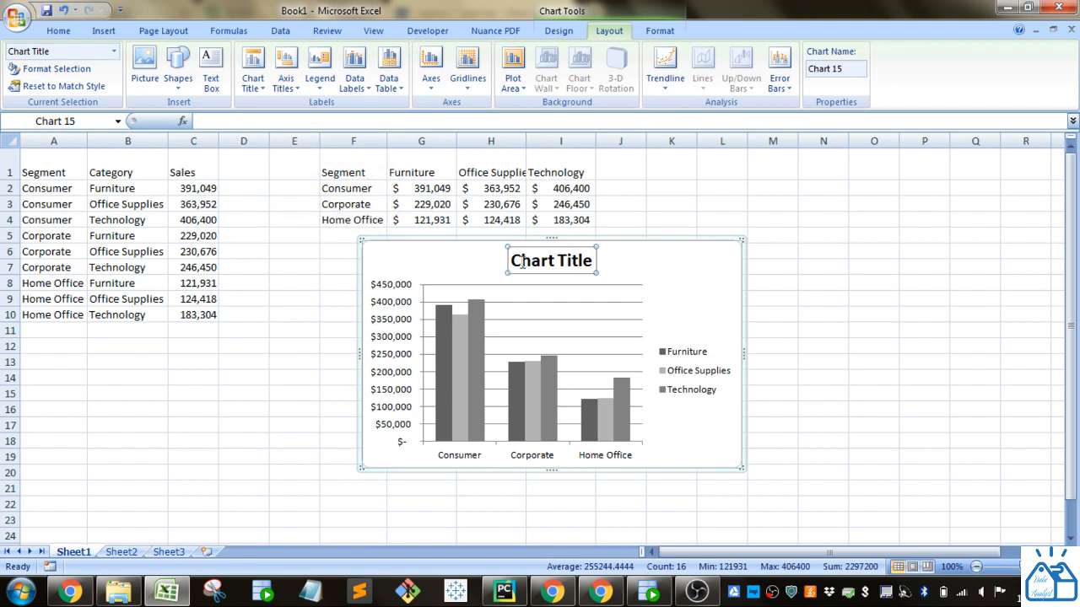
double_click(521, 264)
click(572, 262)
drag(593, 259, 488, 261)
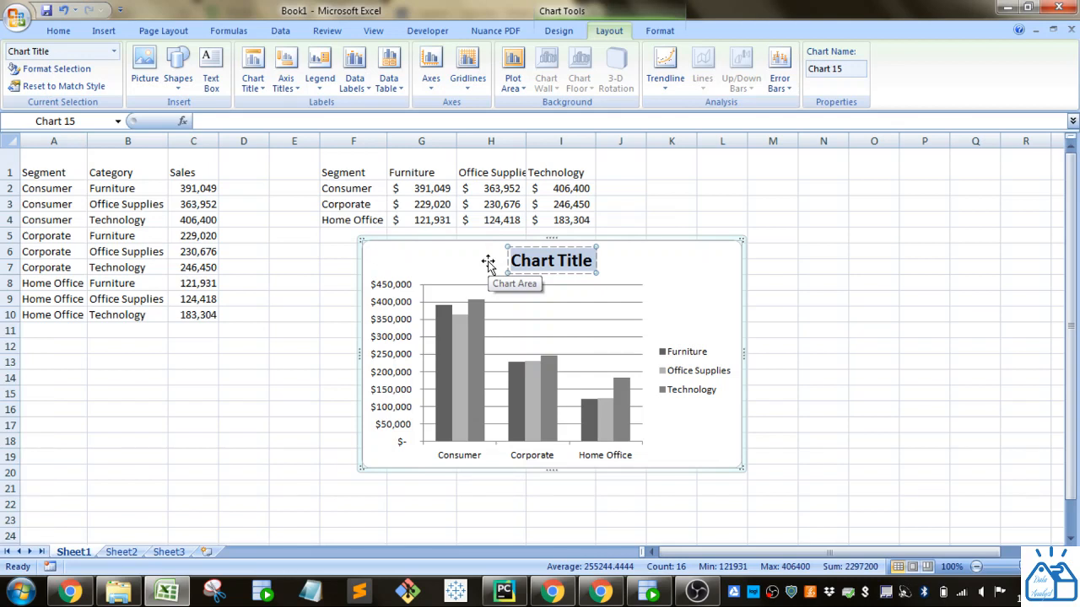
text(A)
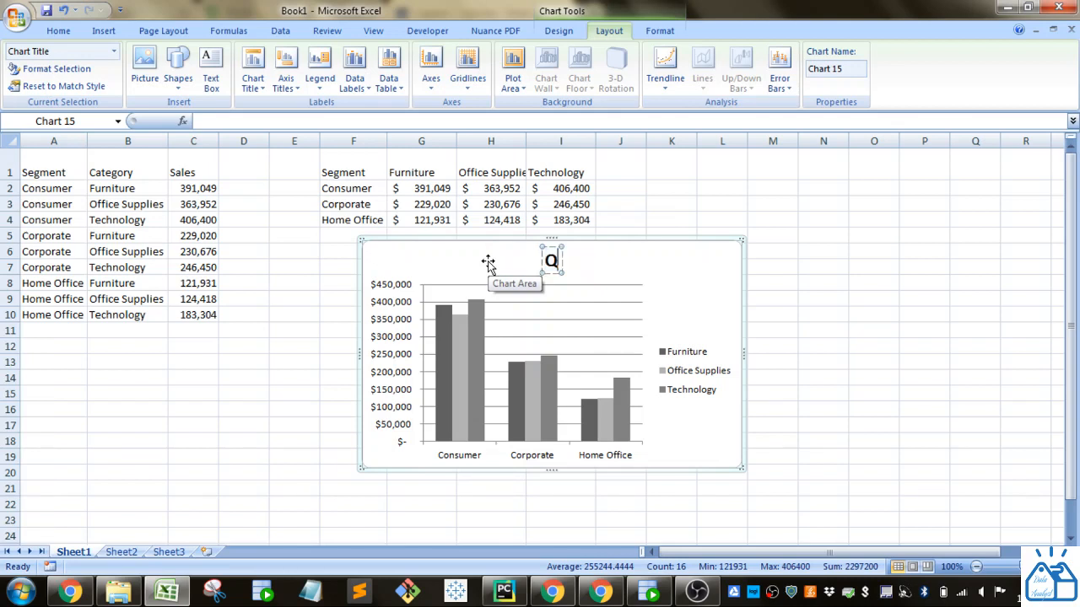
text(we)
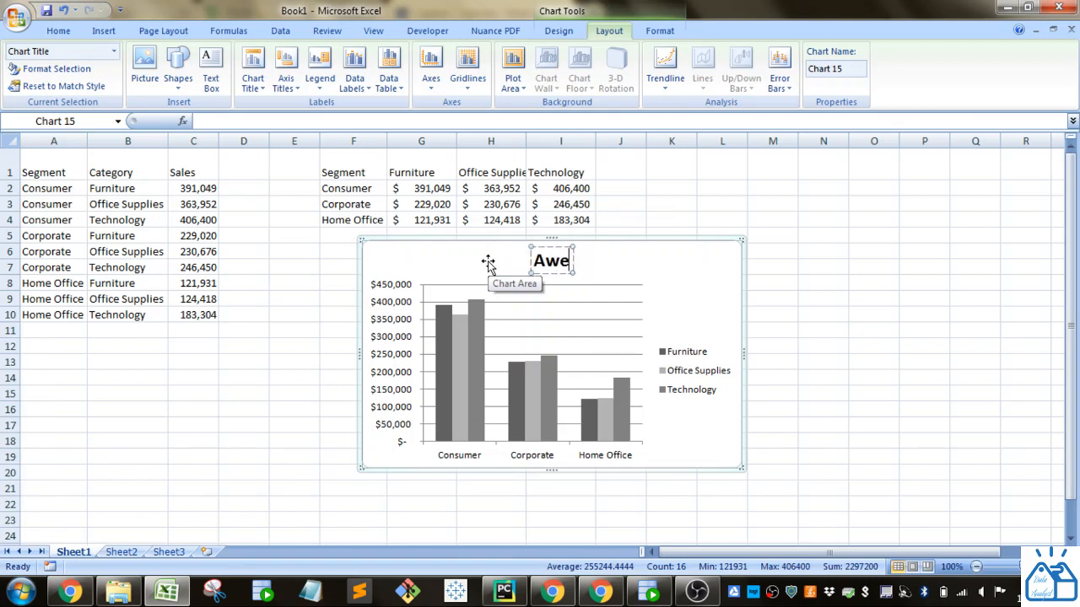
text(some Chart)
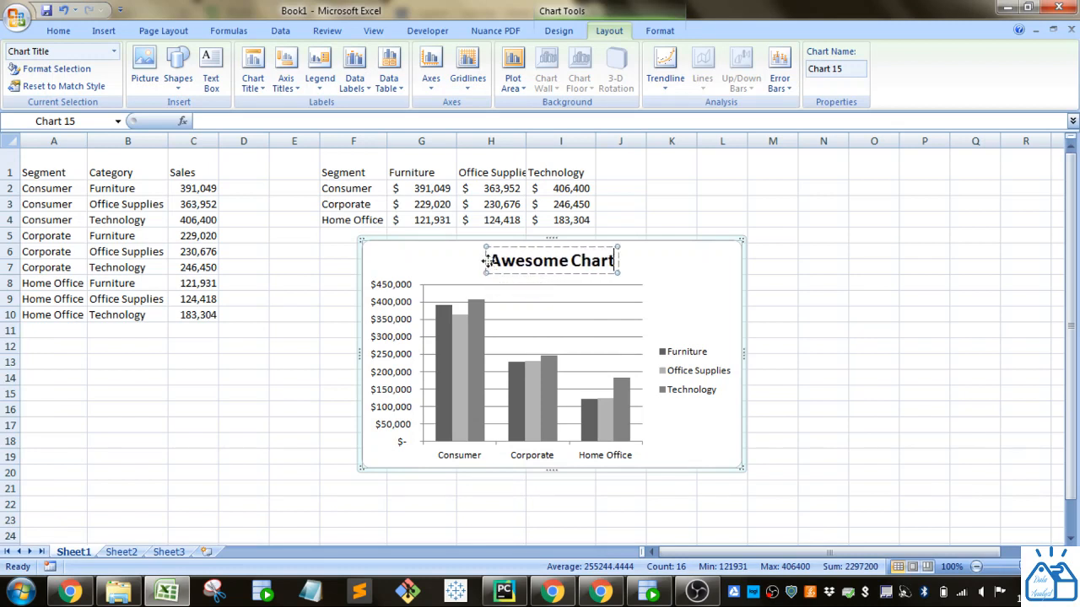
click(443, 266)
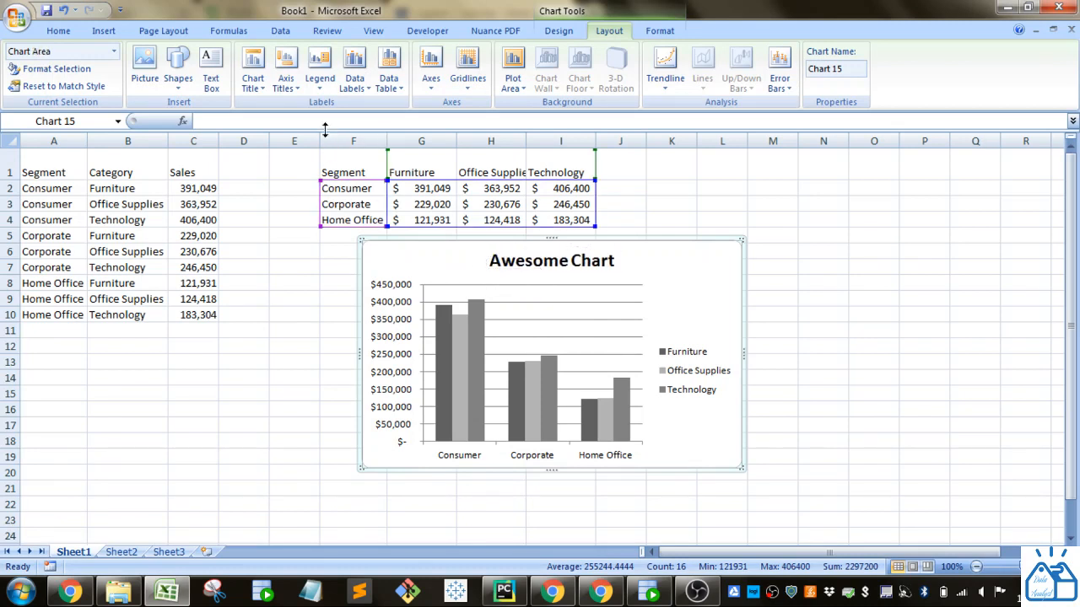
Add a rotated title to the primary vertical axis with the text "Sales Amount".
click(287, 81)
mouse_move(292, 109)
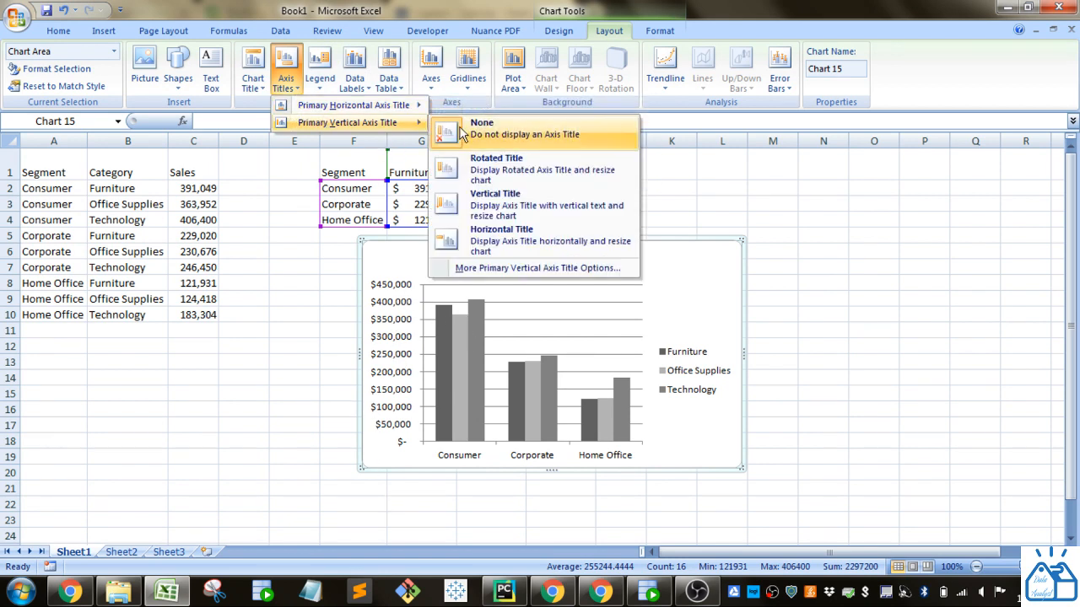
click(514, 173)
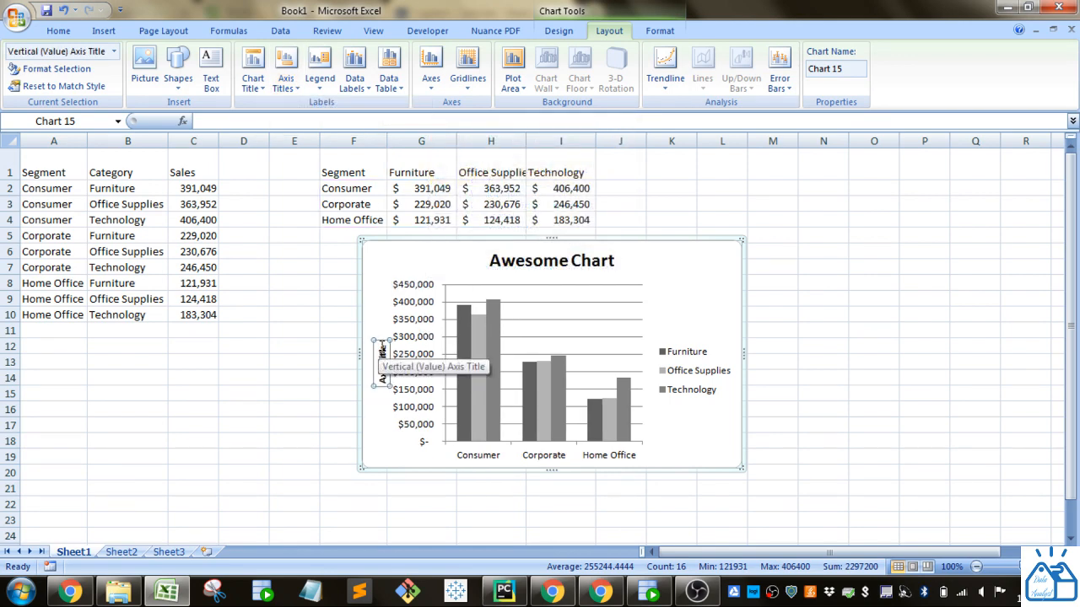
drag(382, 346, 380, 386)
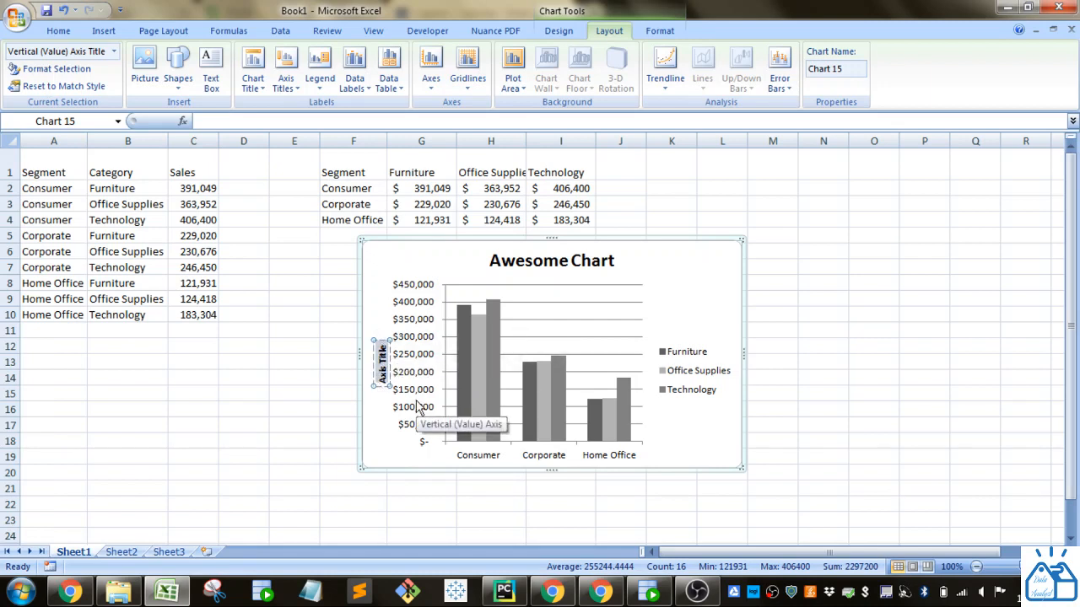
text(Sales Amount)
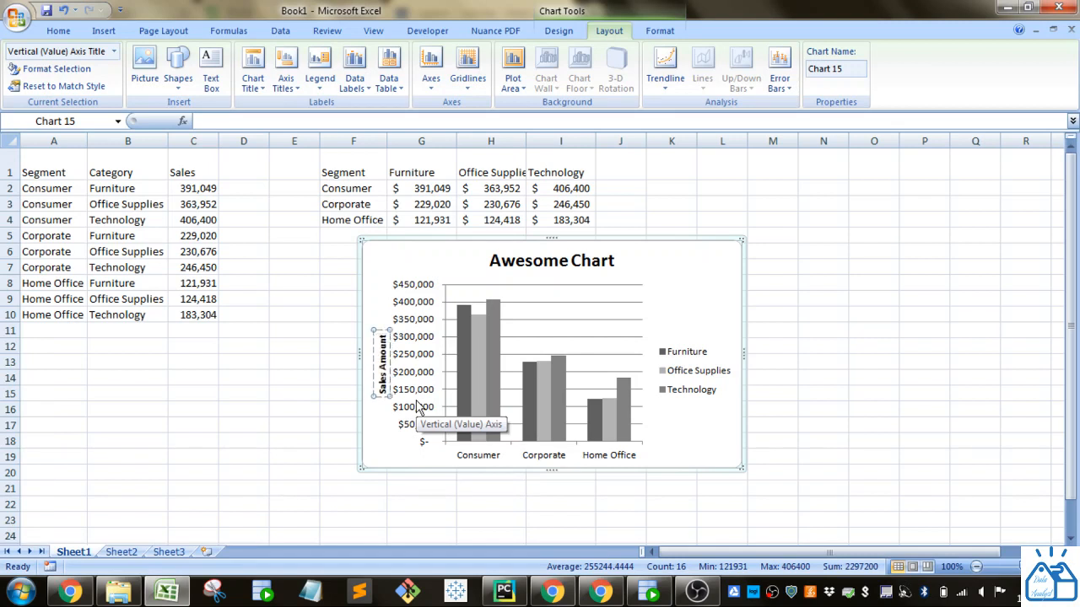
click(380, 455)
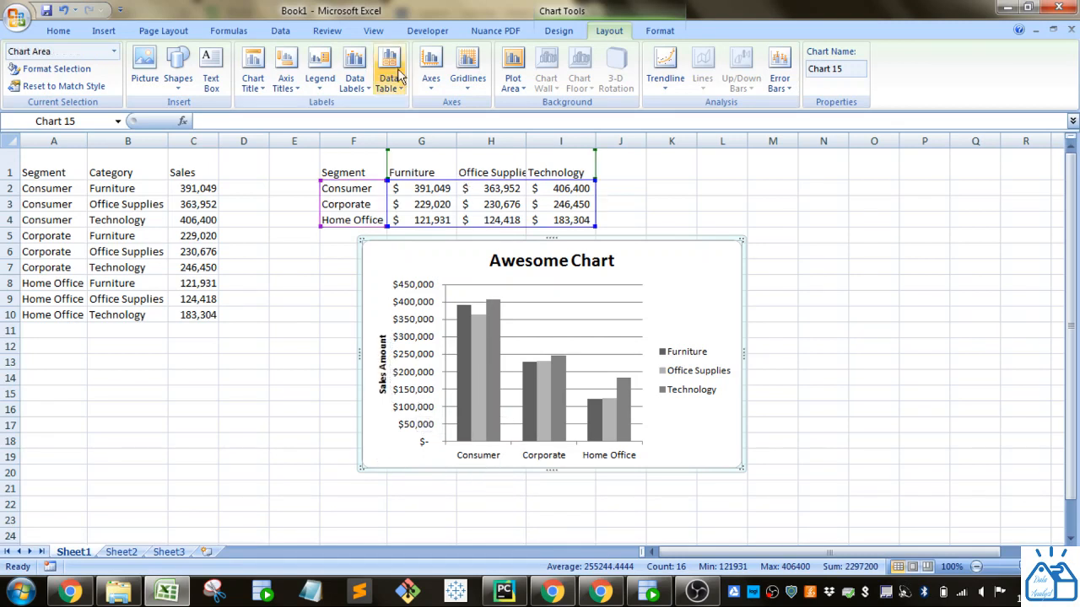
Add a title below the primary horizontal axis with the text "Segment".
click(286, 81)
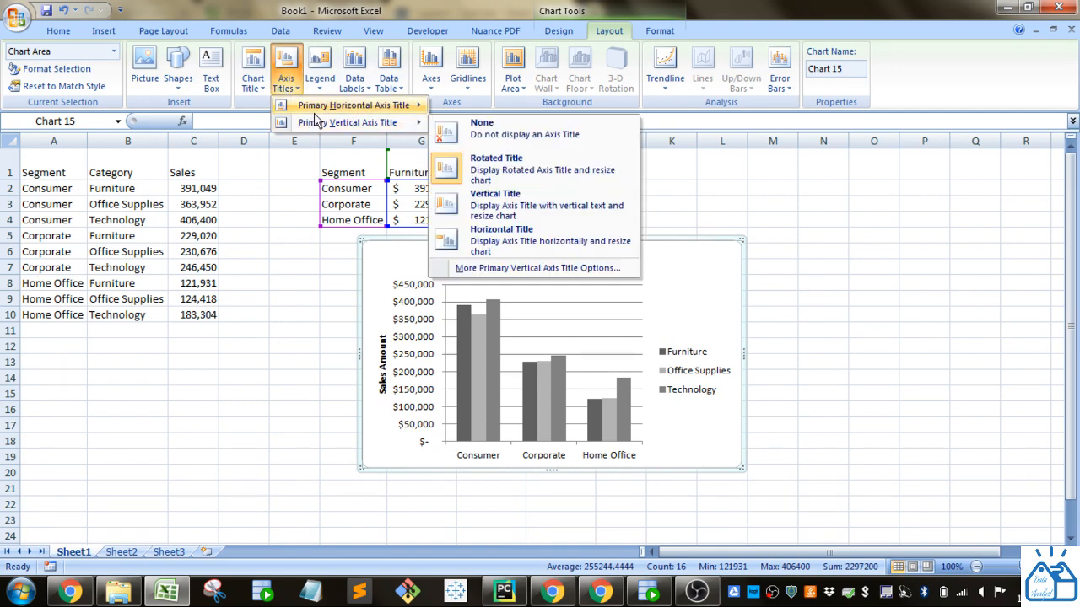
mouse_move(354, 105)
click(493, 142)
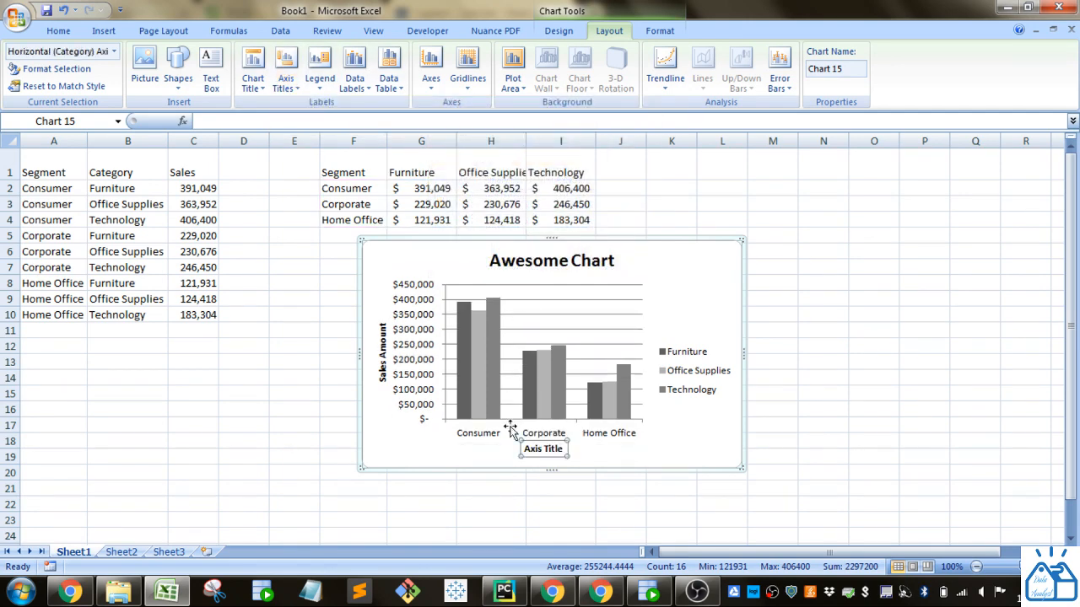
triple_click(547, 451)
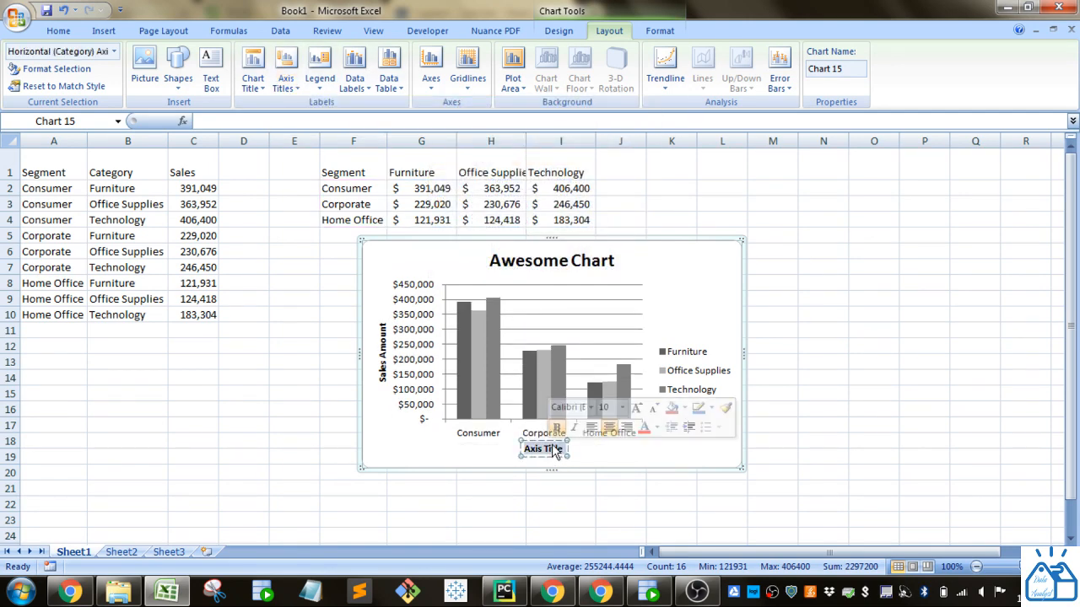
text(Segment)
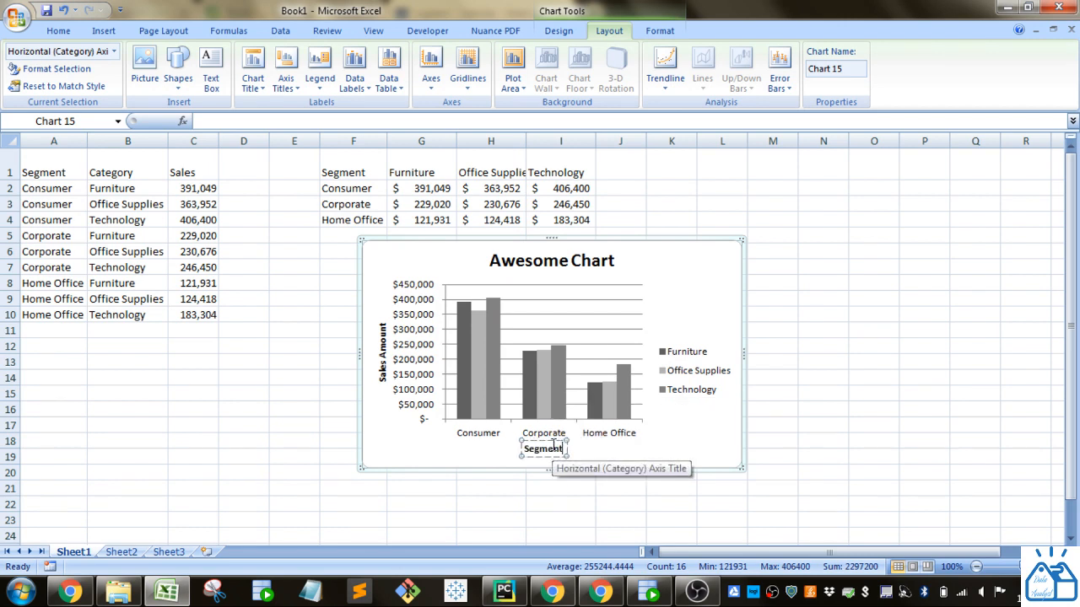
click(697, 431)
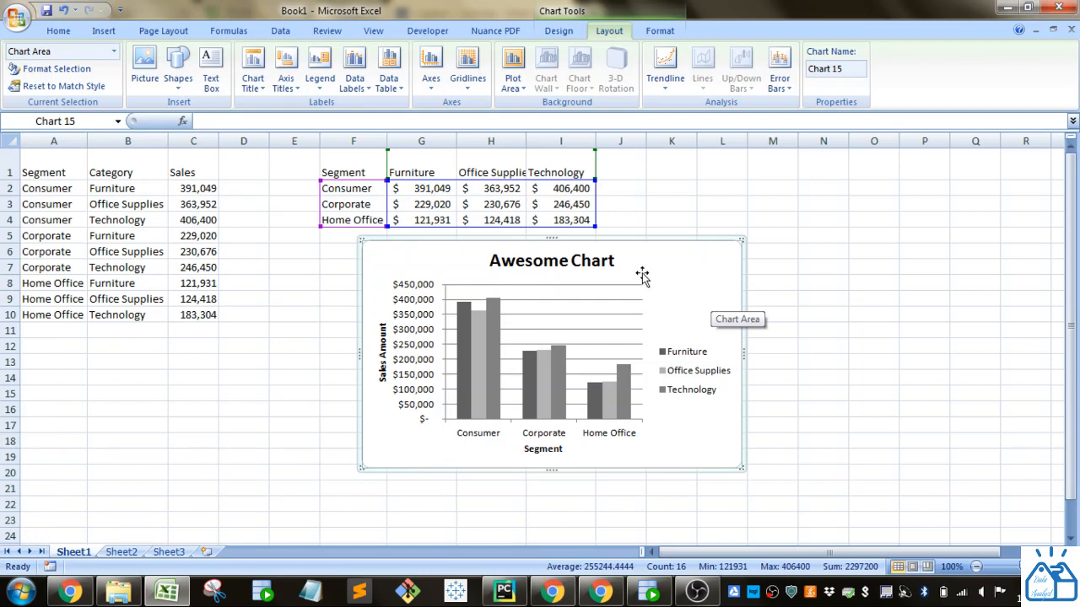
Try centered data labels on the columns with the chart widened to about column P, and return the chart to its former width.
click(355, 88)
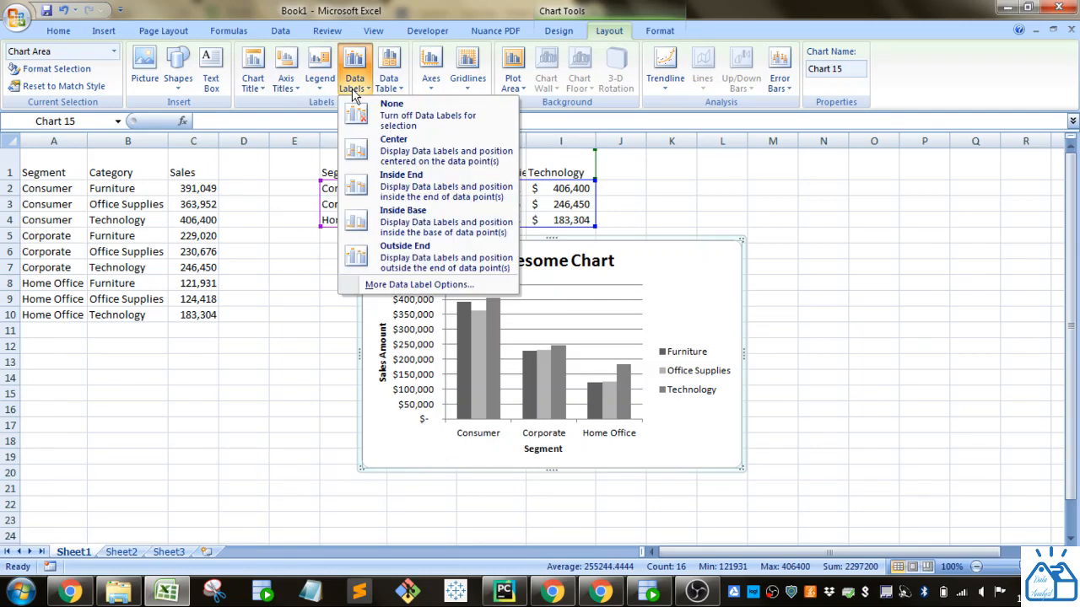
click(391, 158)
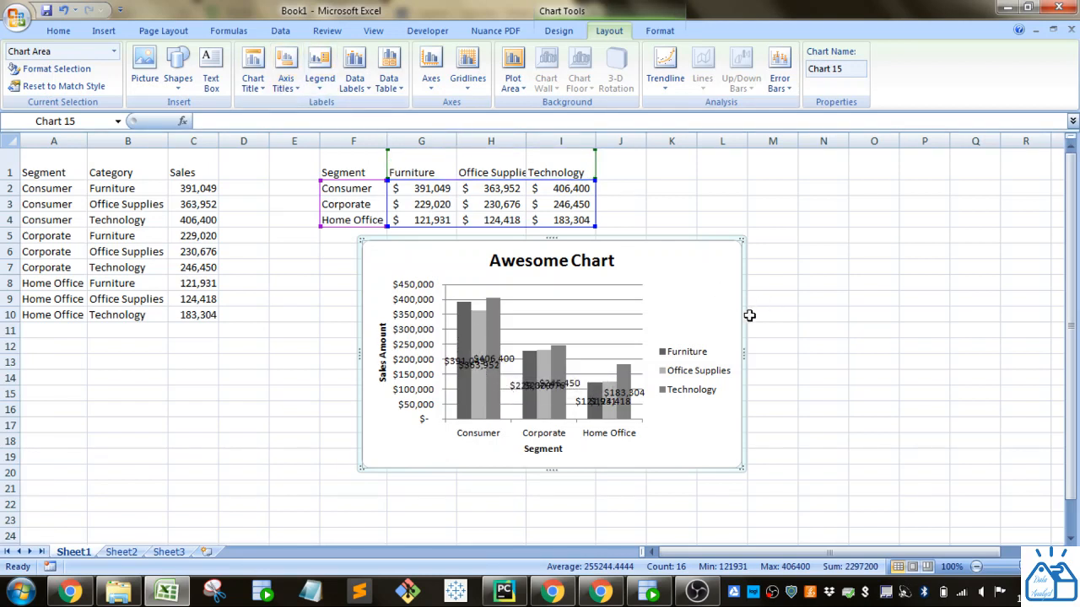
drag(743, 351, 982, 349)
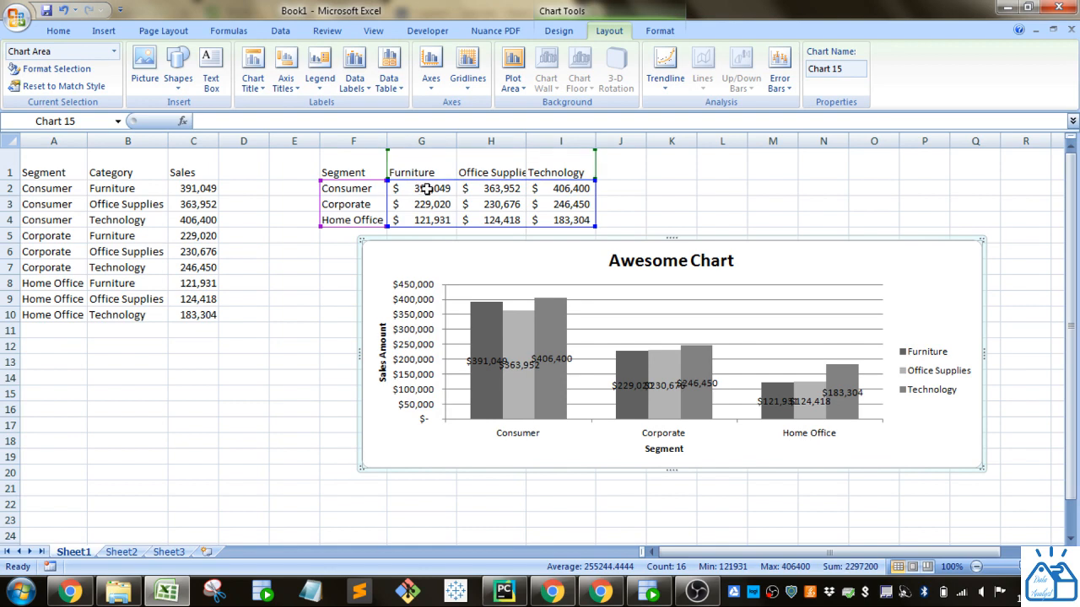
drag(431, 187, 559, 220)
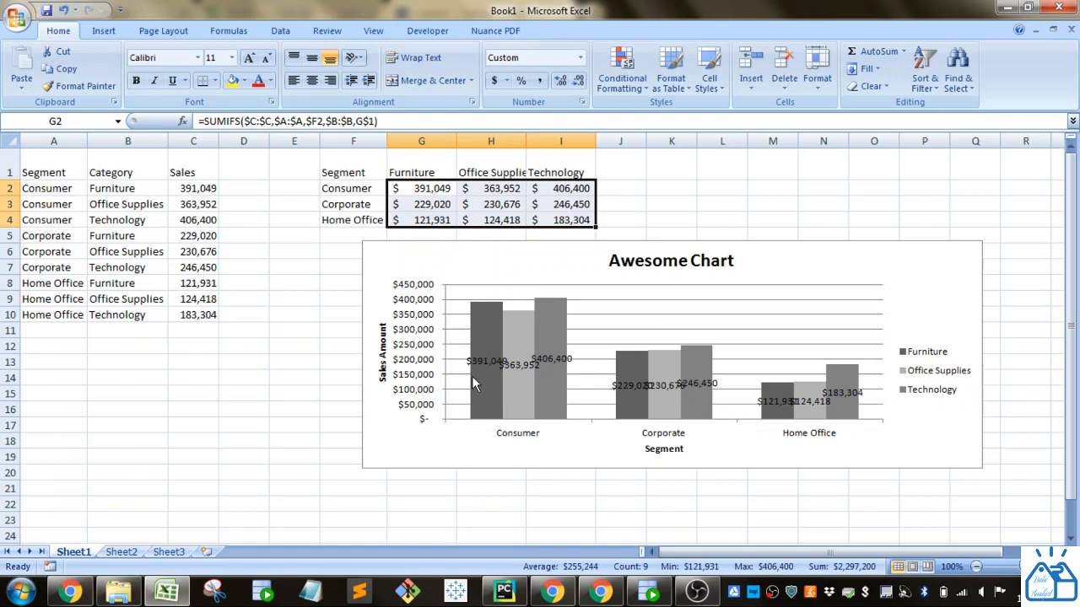
click(946, 281)
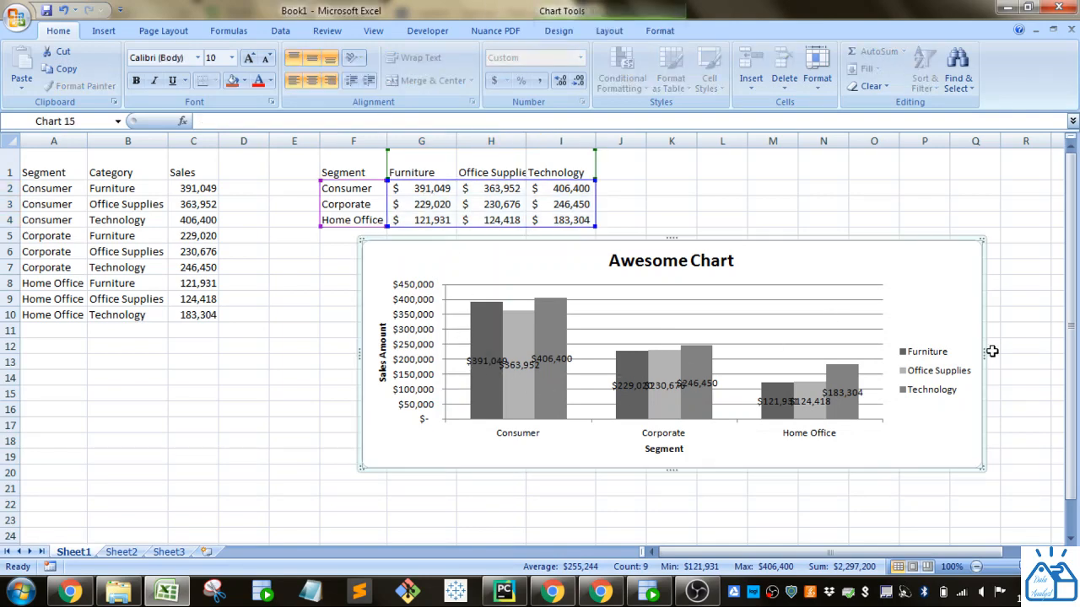
drag(985, 354, 744, 370)
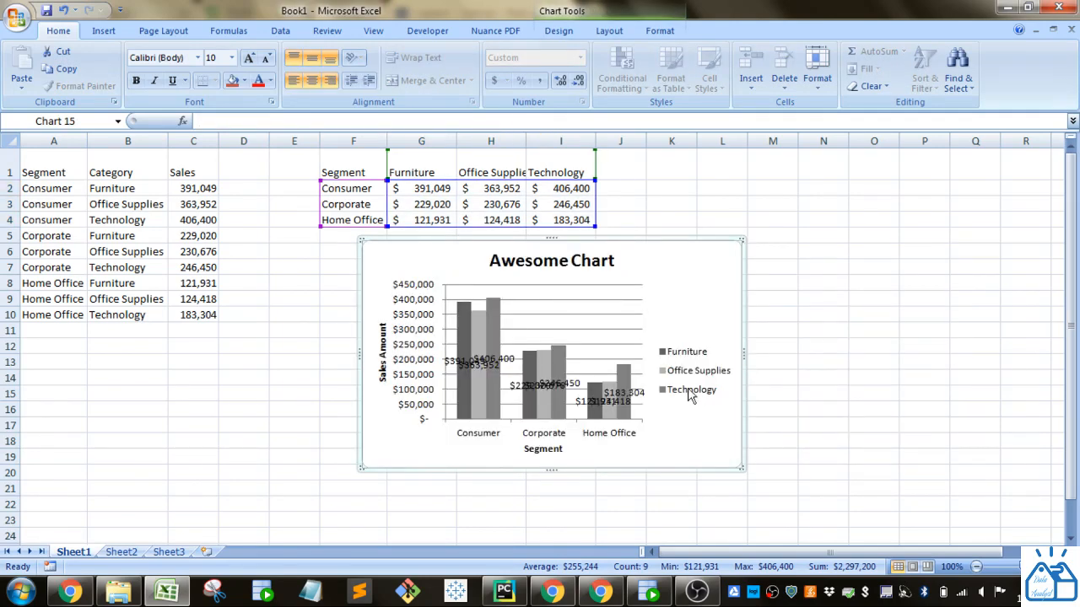
Show a data table without legend keys below the chart, and turn off the data labels on the columns.
click(588, 35)
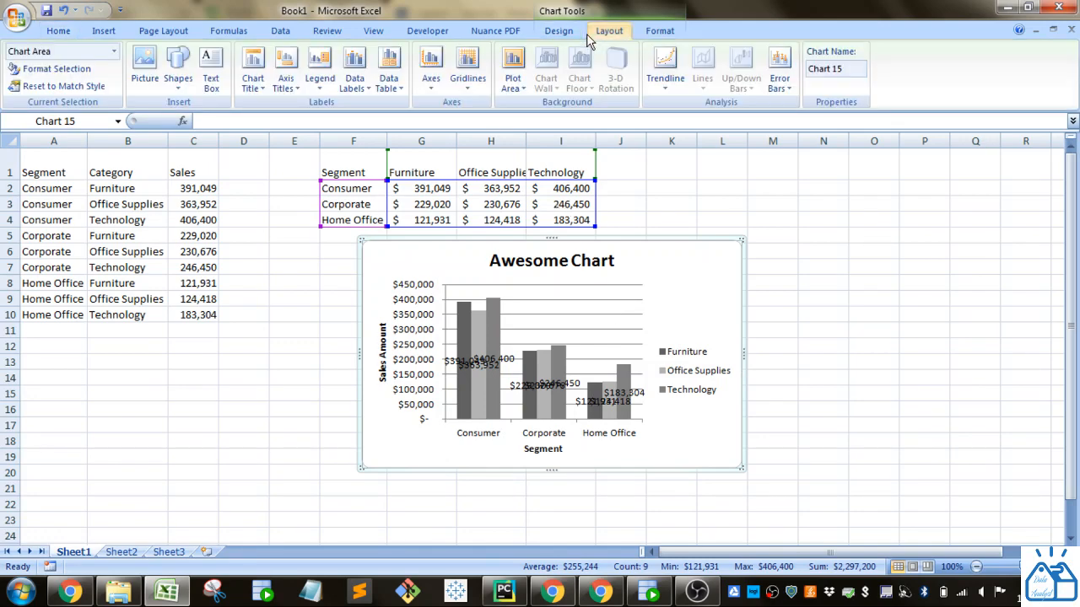
click(386, 83)
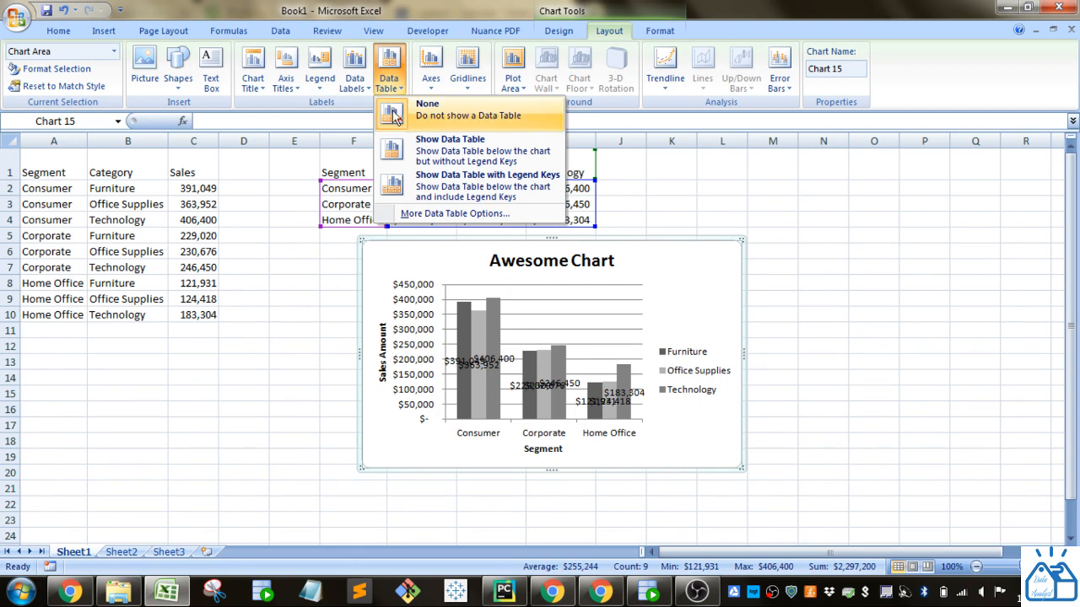
click(397, 150)
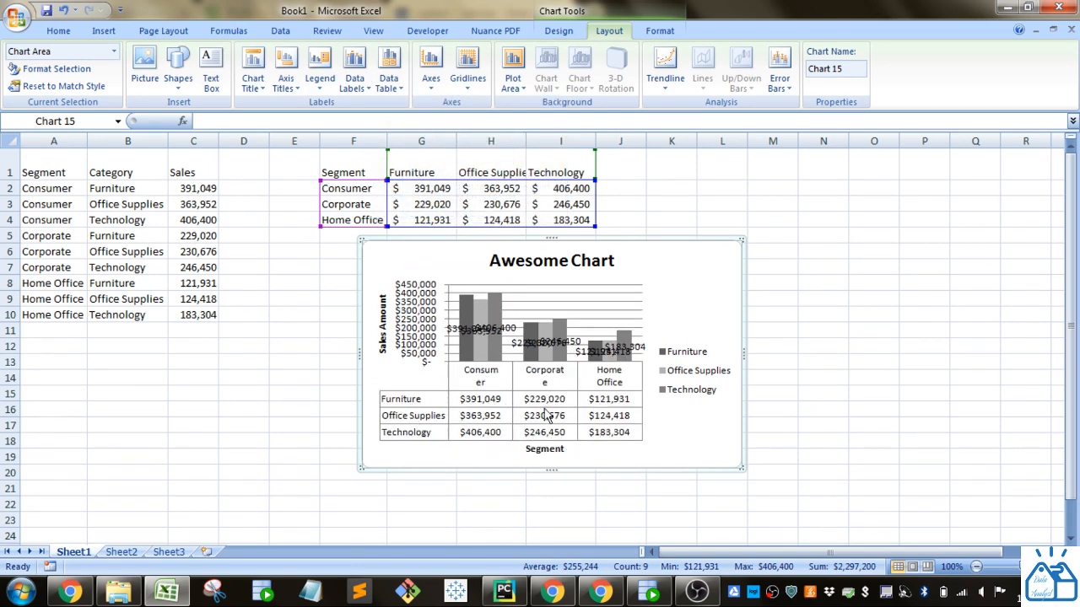
click(355, 76)
click(396, 107)
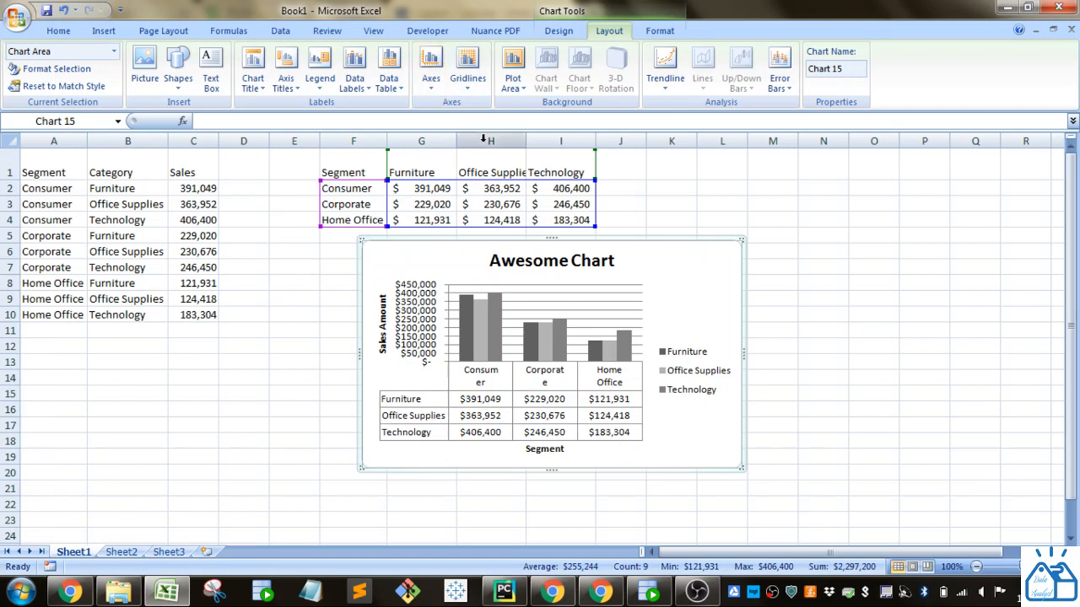
Remove the primary horizontal gridlines from the column chart.
click(473, 91)
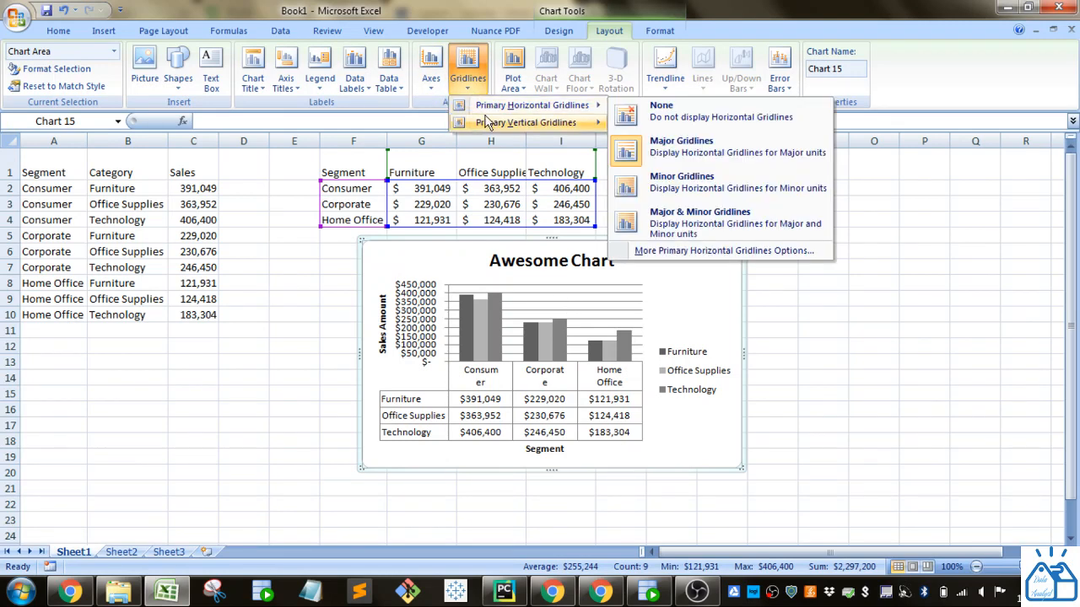
mouse_move(485, 122)
mouse_move(531, 104)
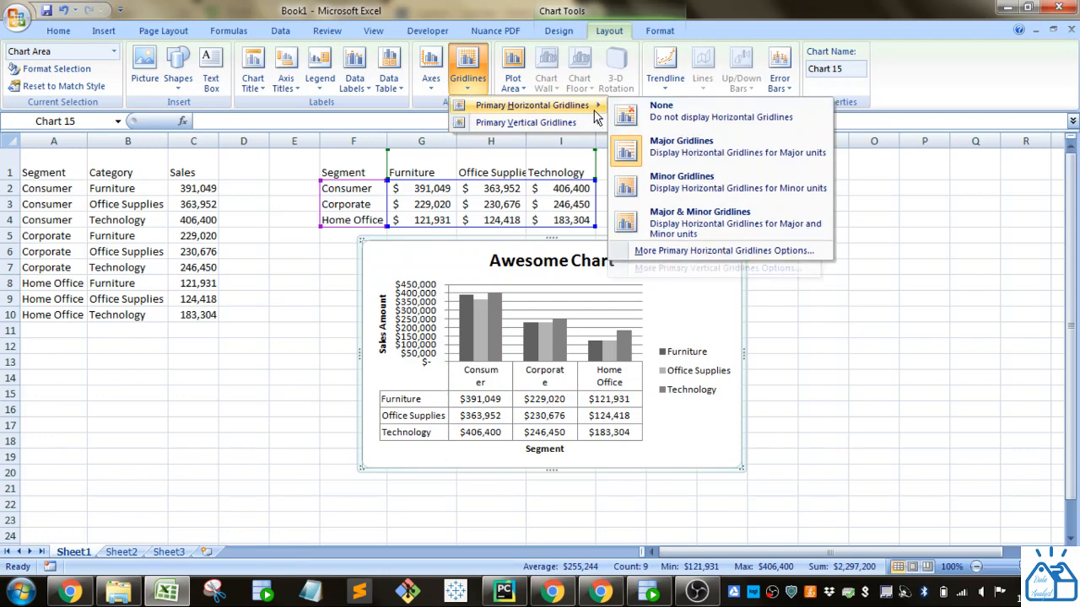
click(662, 118)
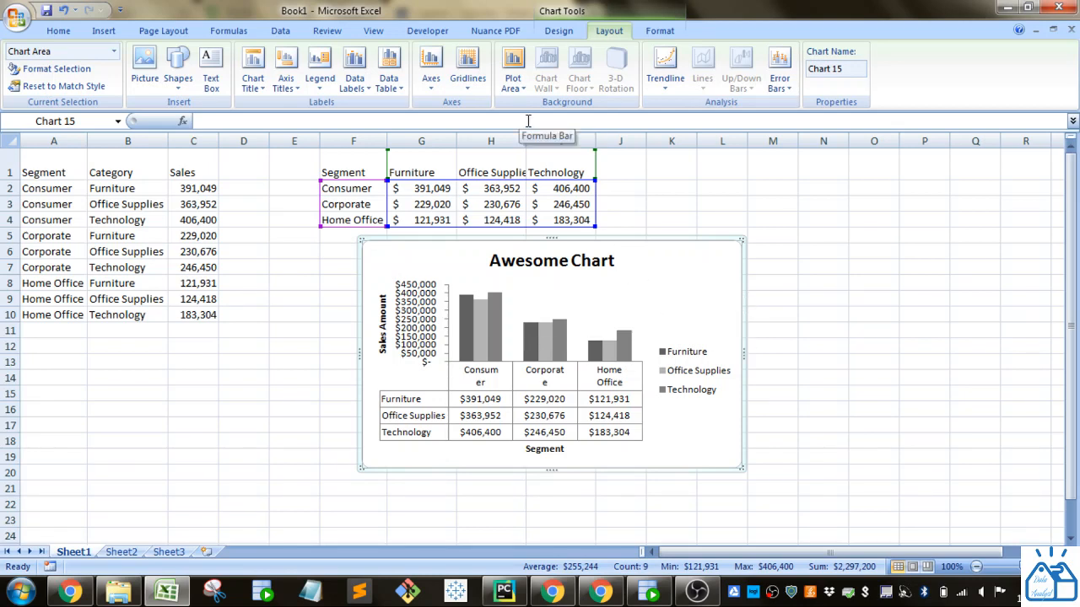
click(775, 95)
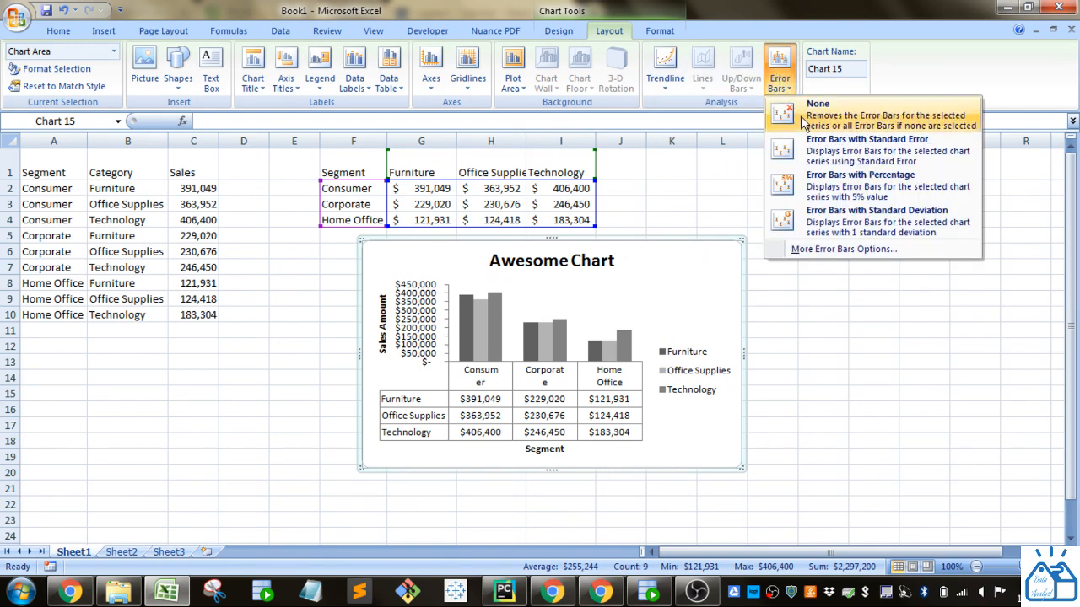
click(788, 87)
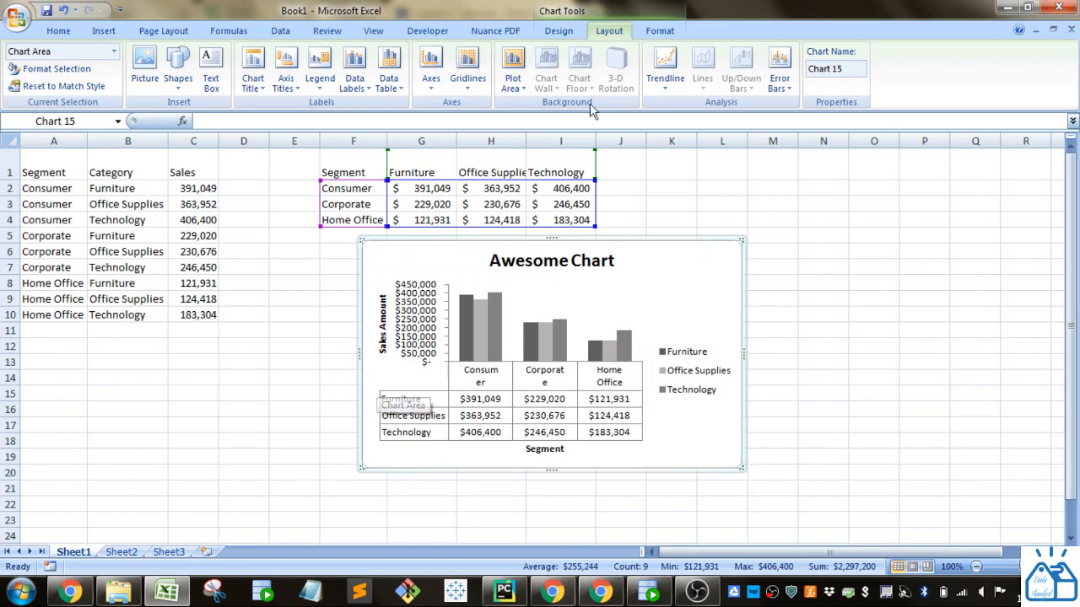
Change the chart to a 2-D stacked column chart and apply the blue, red and green chart style.
click(558, 30)
click(105, 31)
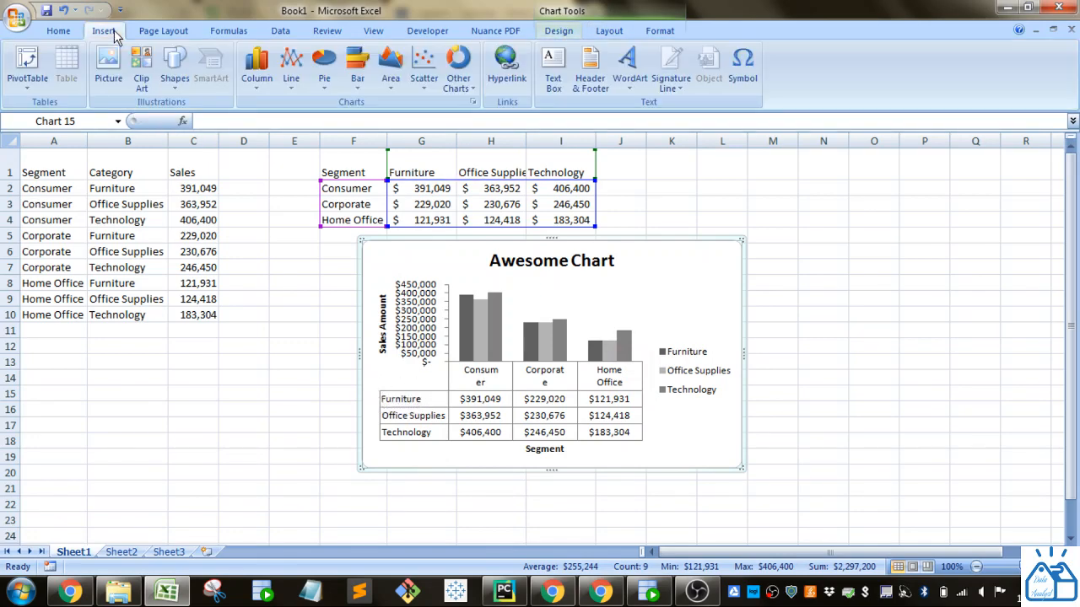
click(256, 74)
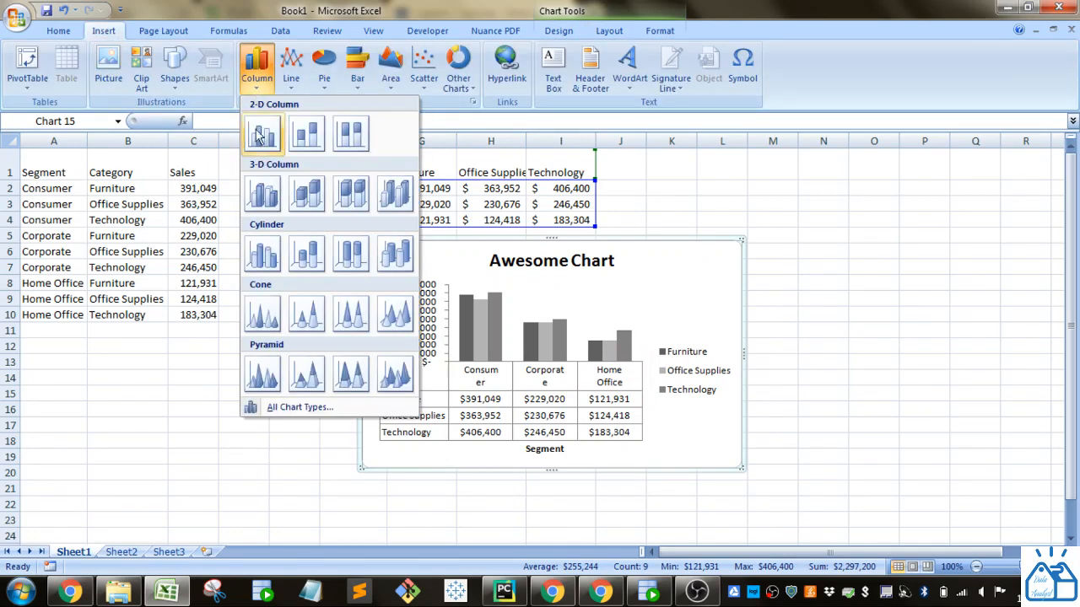
click(303, 139)
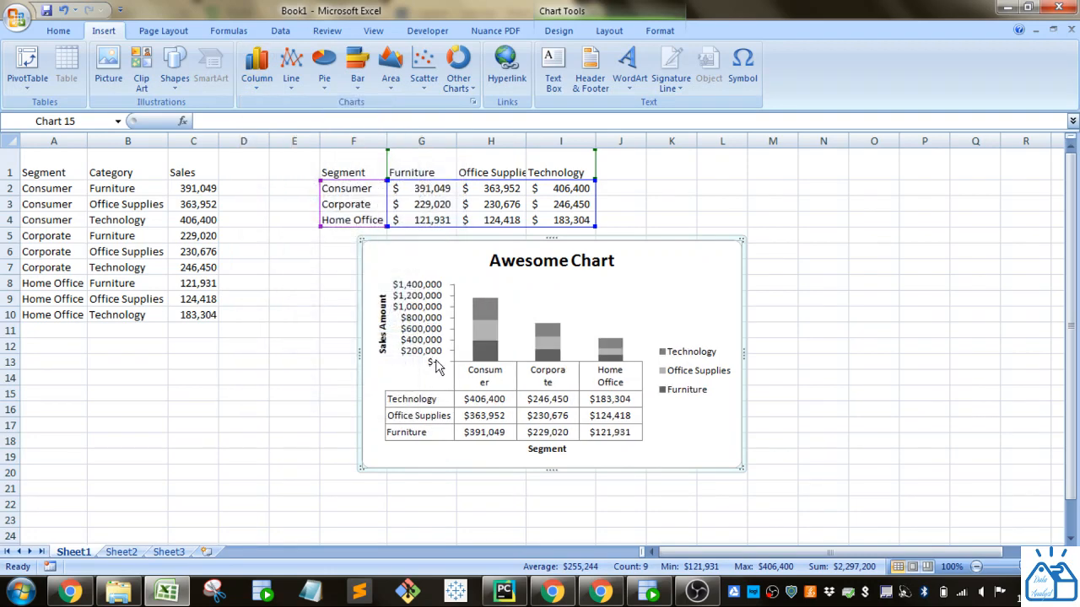
click(565, 31)
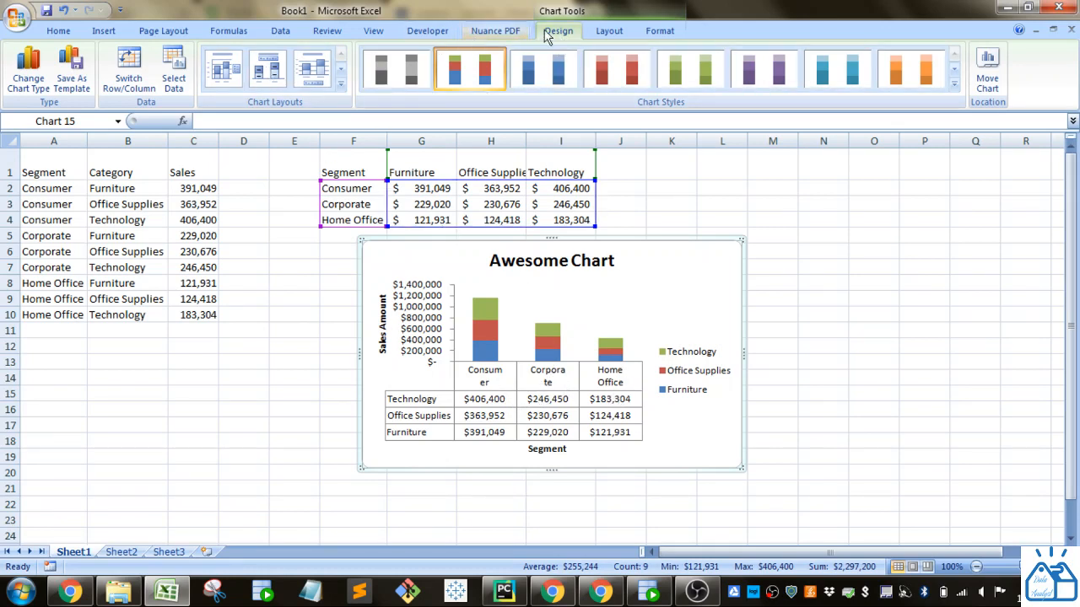
Try the 3-D clustered and 3-D stacked column types on the chart, and return it to a 2-D clustered column.
click(110, 32)
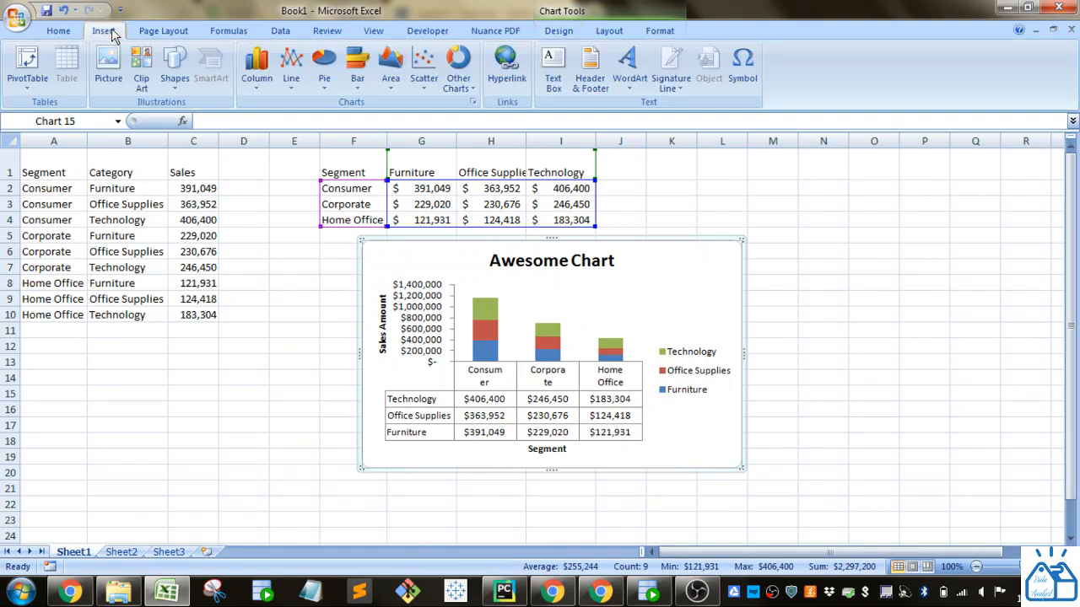
click(259, 82)
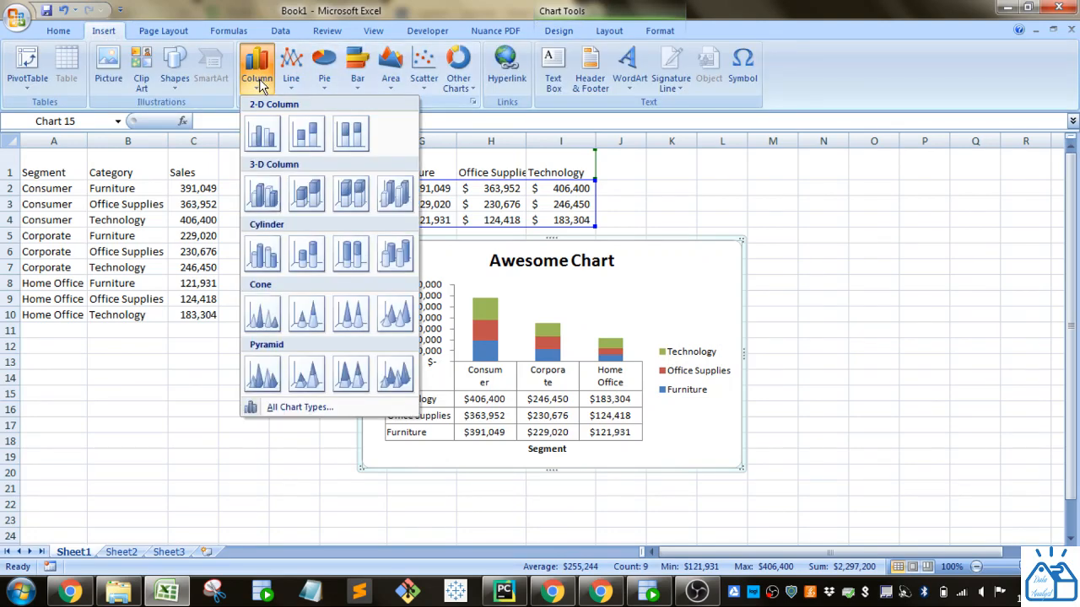
click(264, 194)
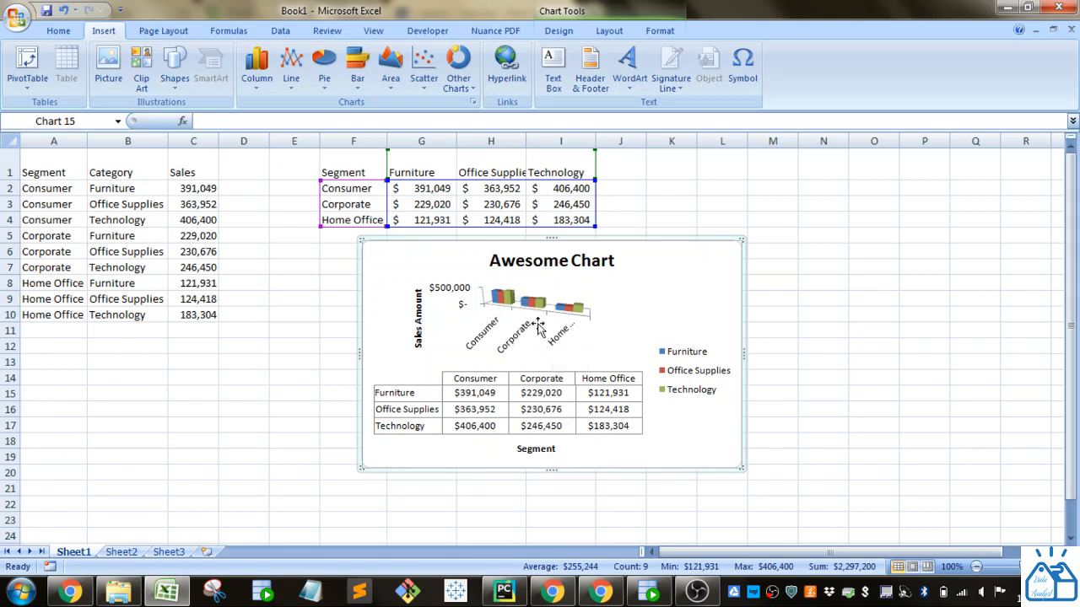
click(258, 81)
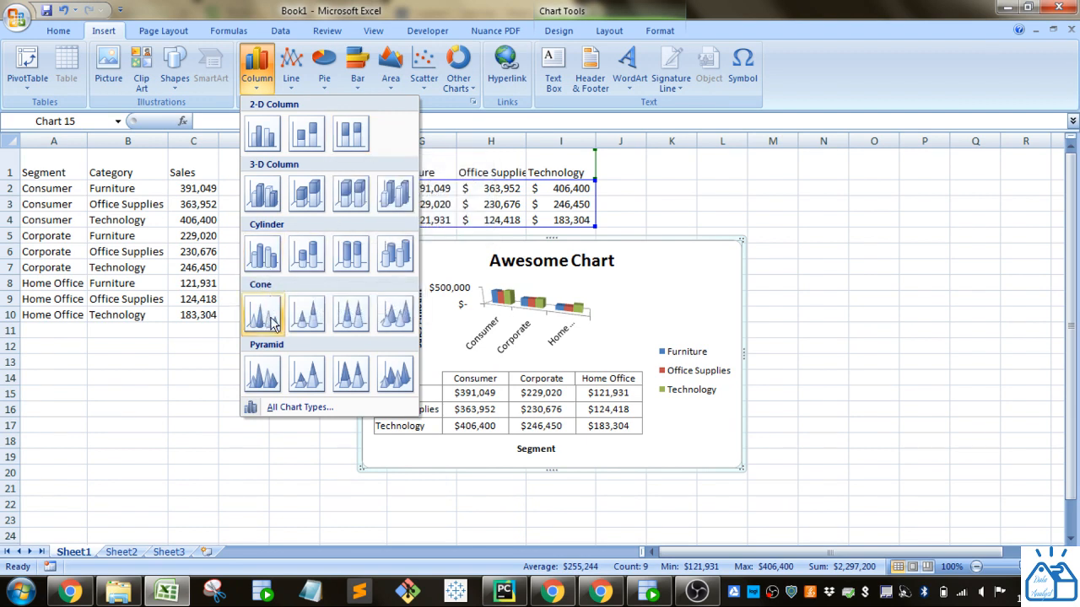
click(306, 195)
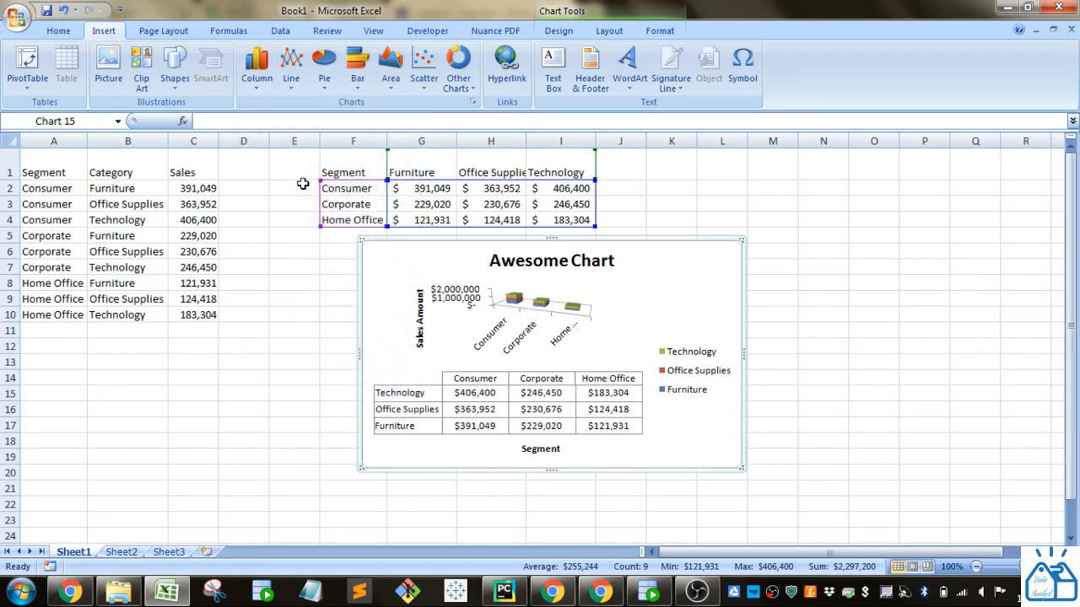
click(256, 80)
click(262, 137)
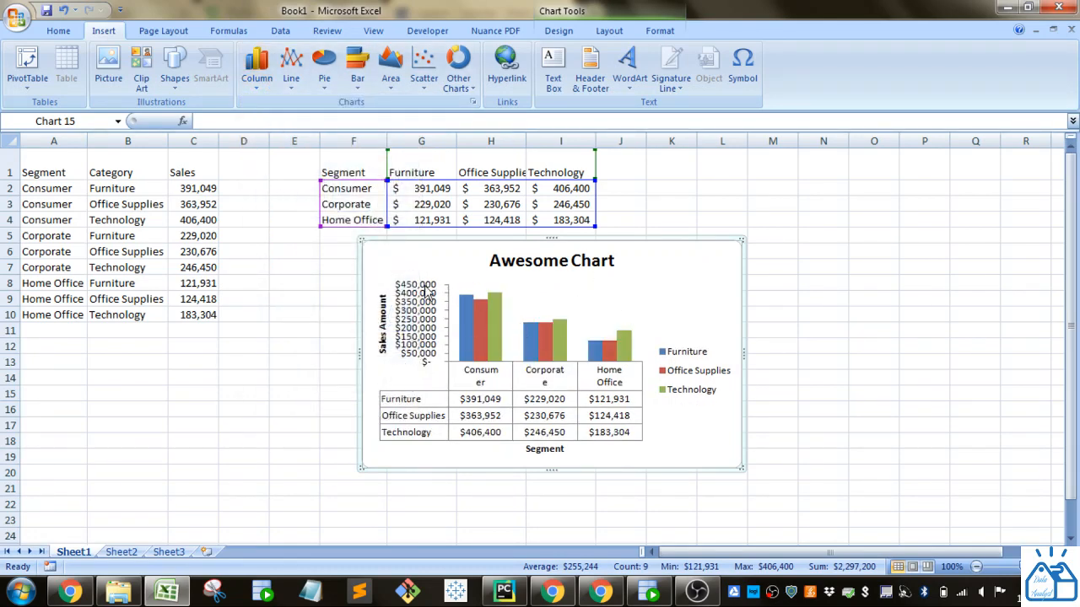
Change the chart to a 2-D 100% stacked column chart after trying the plain stacked column type.
click(267, 94)
click(303, 135)
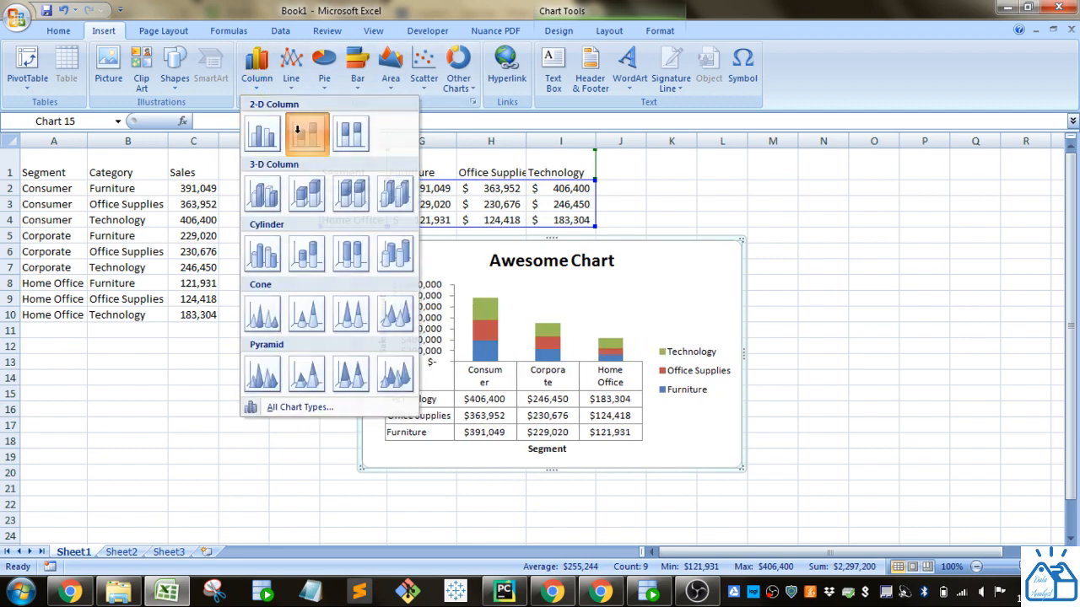
click(260, 84)
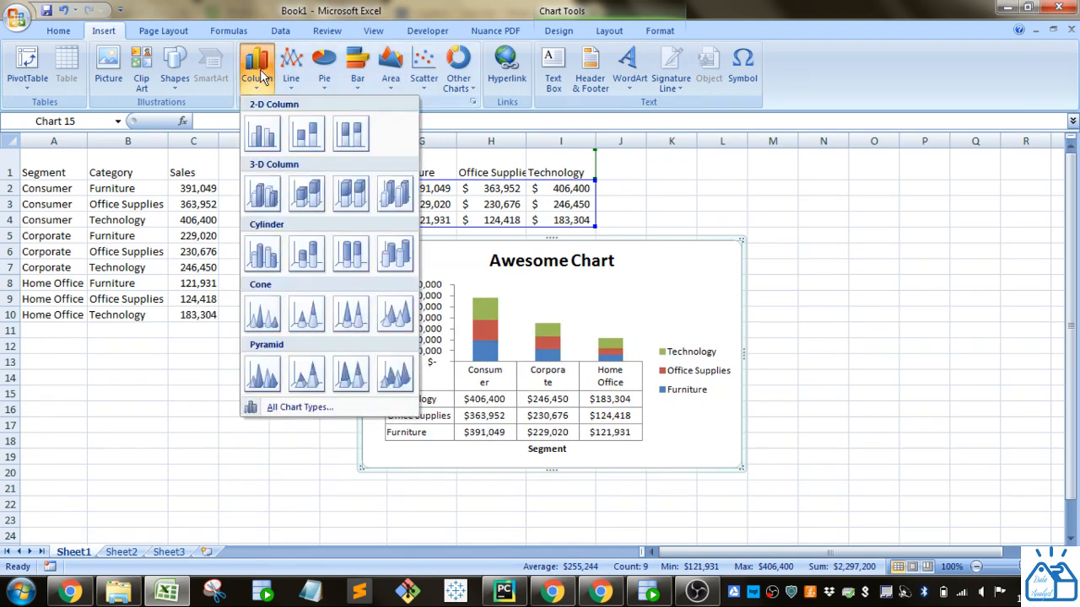
click(352, 135)
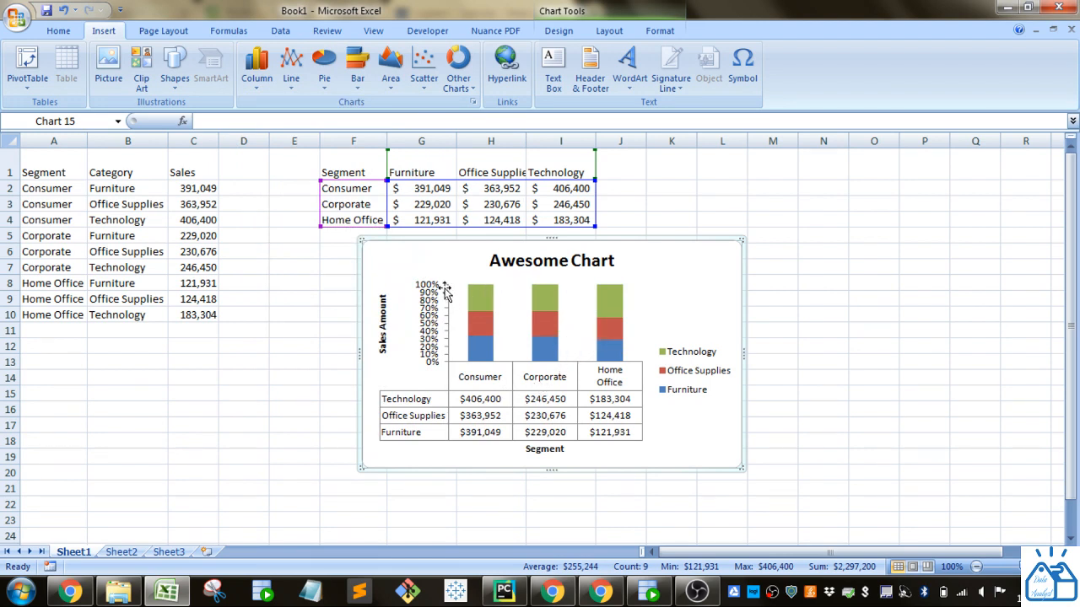
Change the vertical axis title of the chart to "Sales %".
click(383, 309)
drag(384, 300, 387, 358)
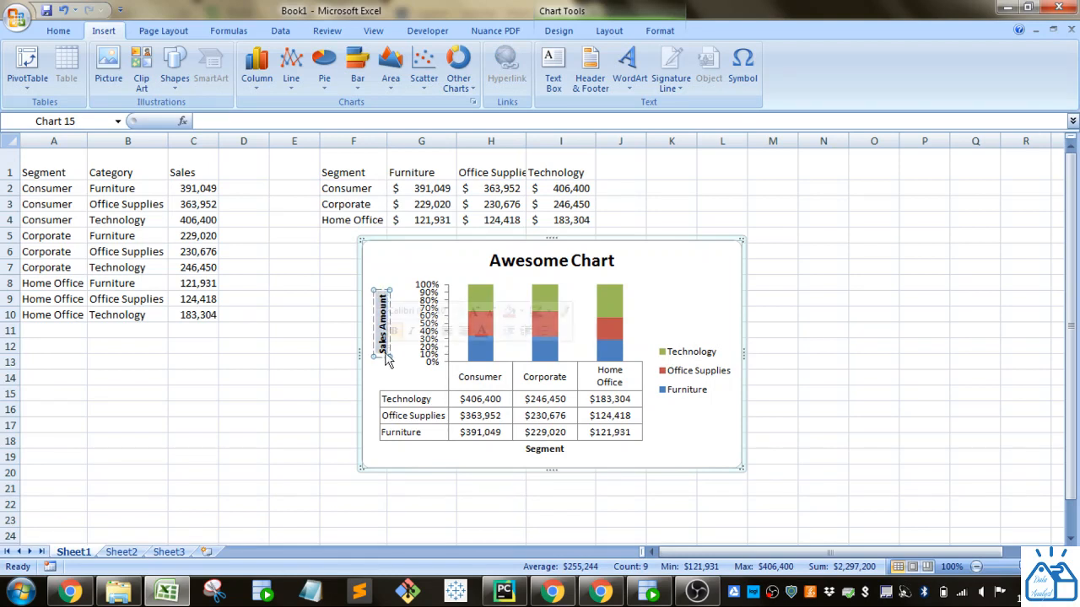
text(Sa)
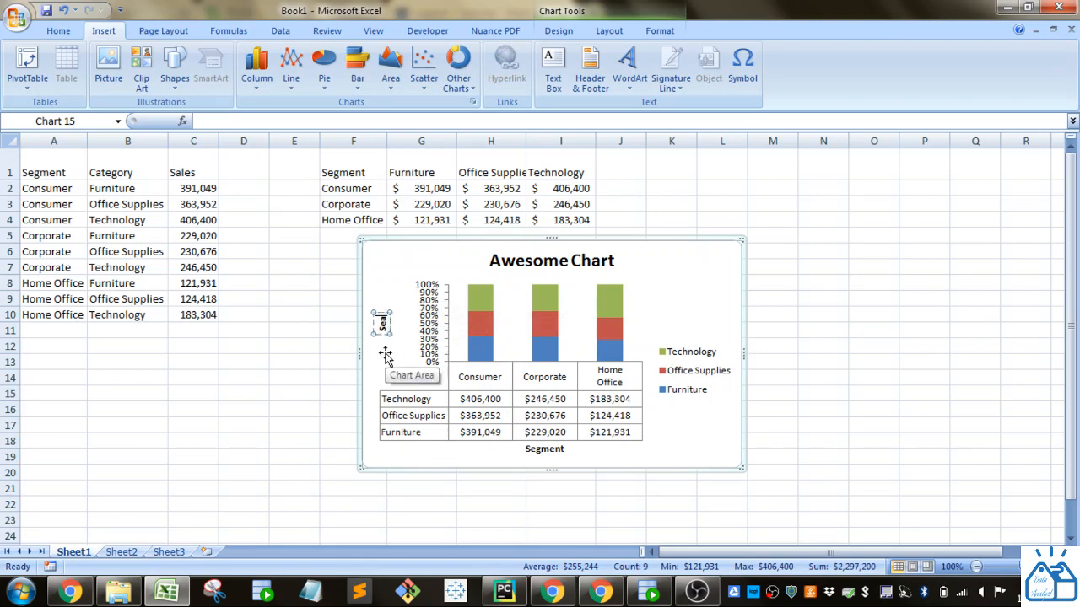
text(les %)
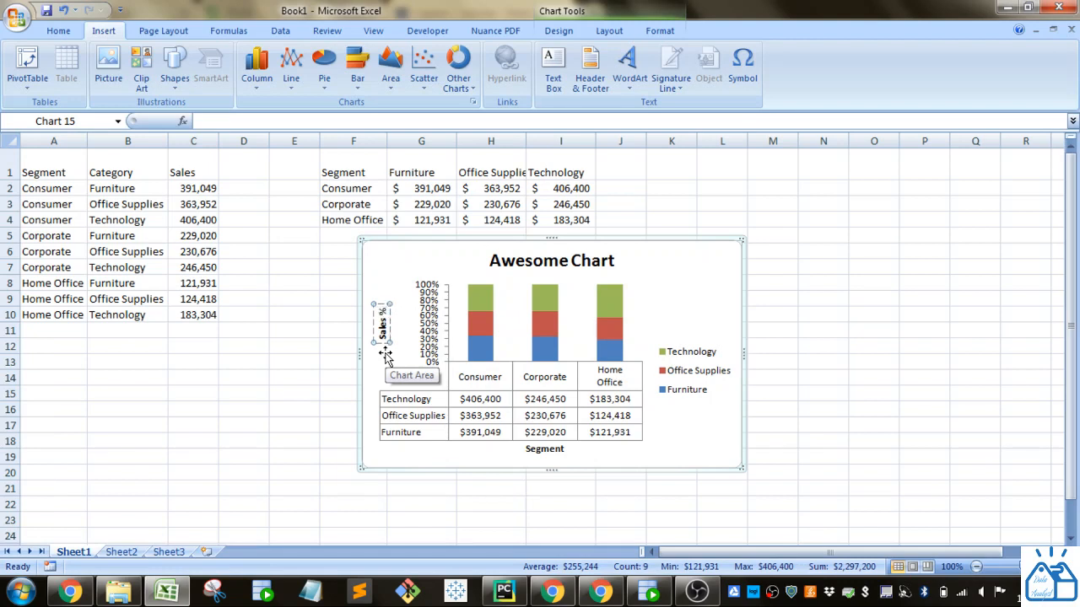
click(451, 267)
Examine the Technology, Office Supplies and Furniture segments of the stacked columns and the horizontal axis title.
click(481, 300)
click(483, 328)
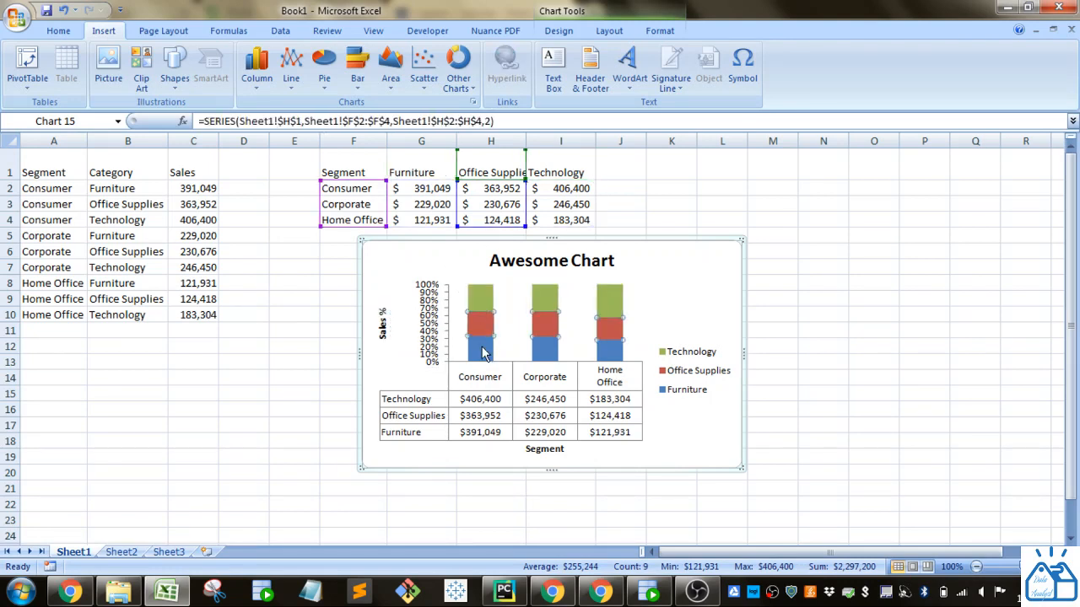
click(483, 354)
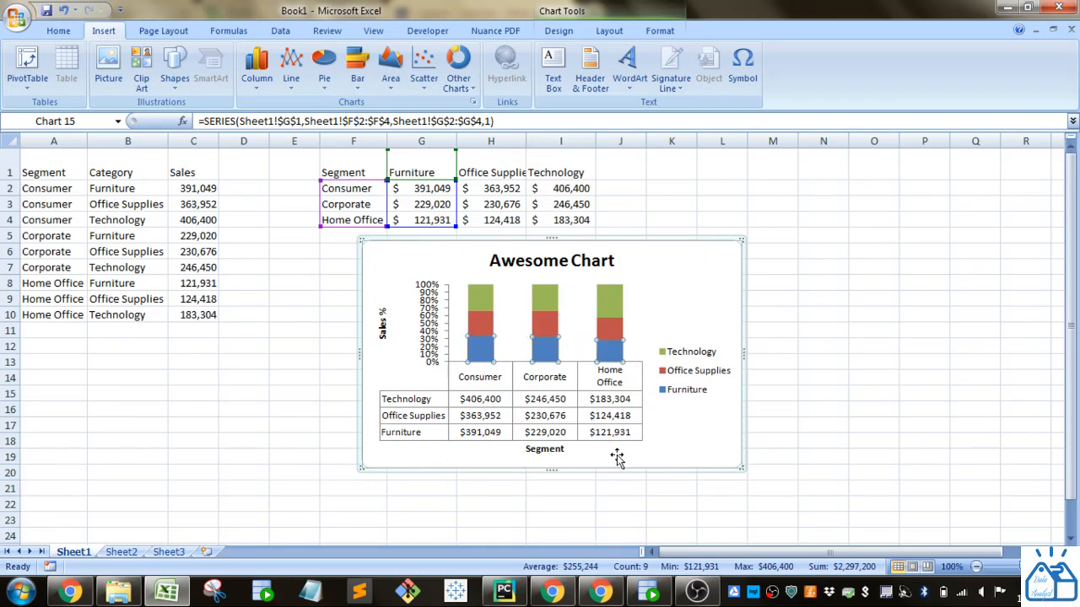
click(552, 452)
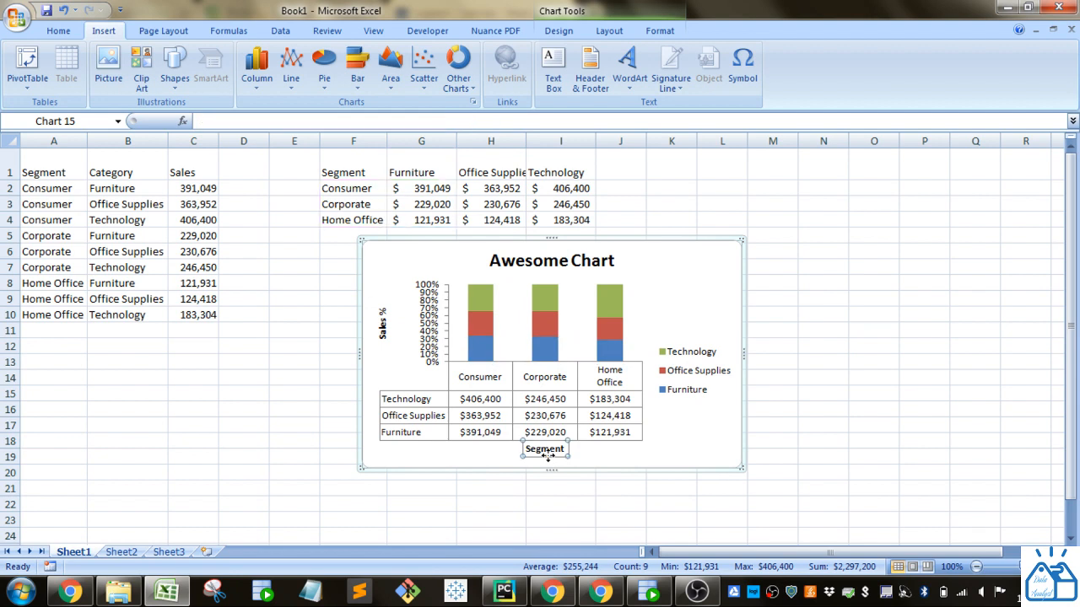
click(653, 302)
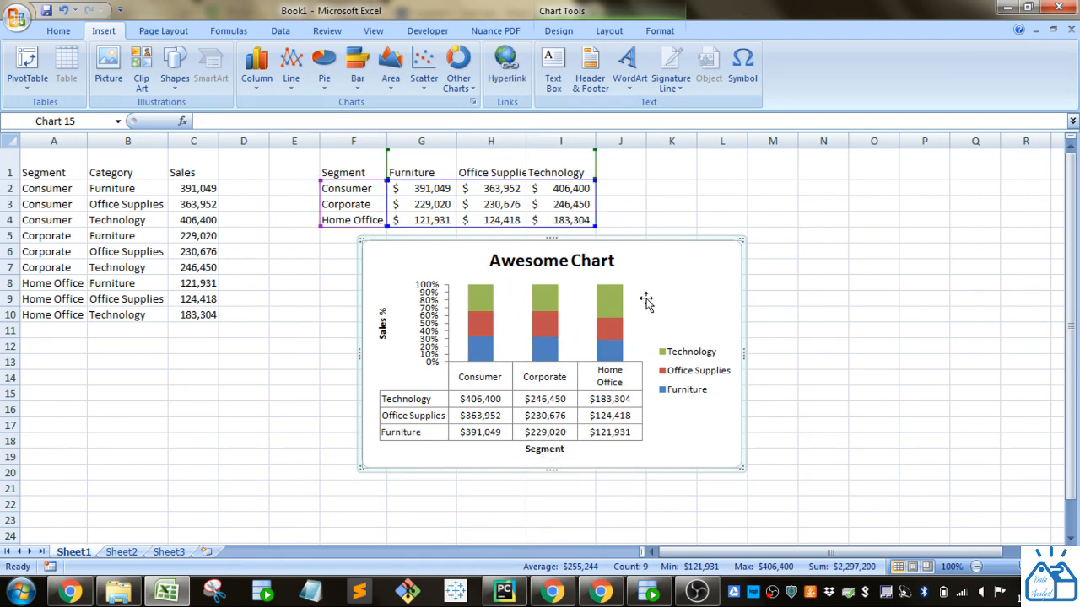